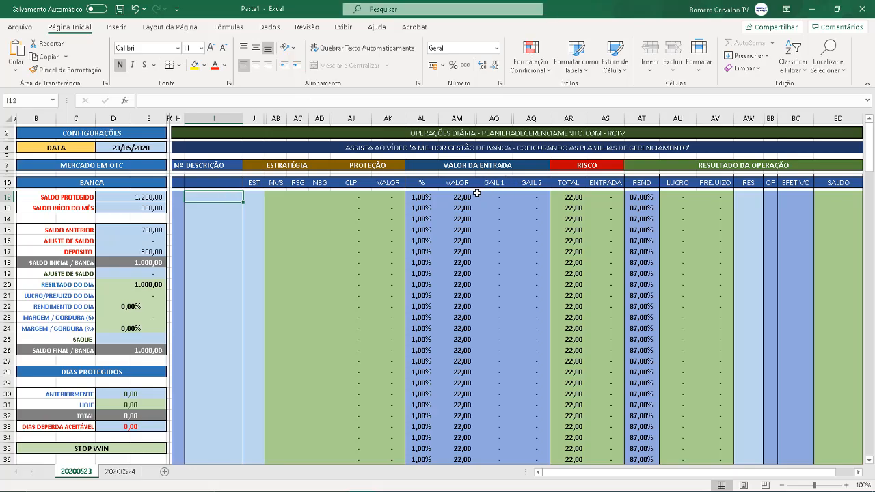
Step: Set the Martingale level in the Operações settings to 1 and check the entry and Gail 1 amounts in row 57
{"action": "scroll", "coordinate": [476, 194], "scroll_direction": "down", "scroll_amount": 15}
{"action": "left_click", "coordinate": [140, 235]}
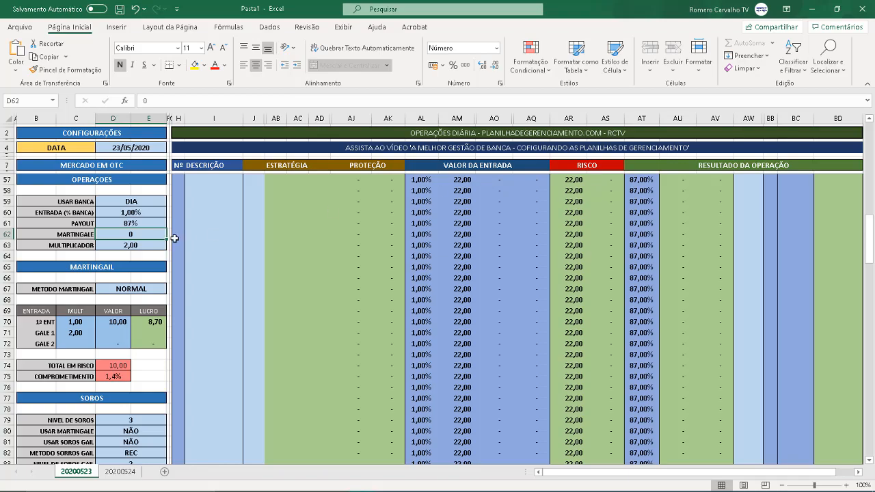
{"action": "type", "text": "1"}
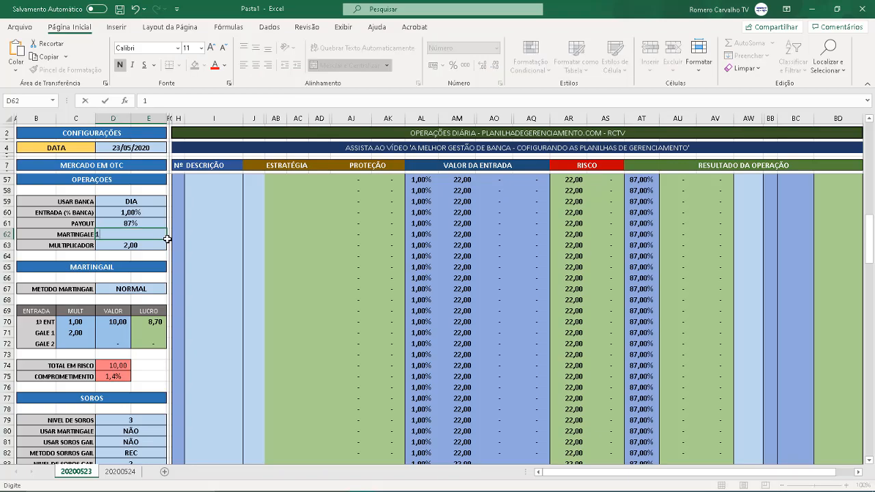
{"action": "key", "text": "ctrl+Return"}
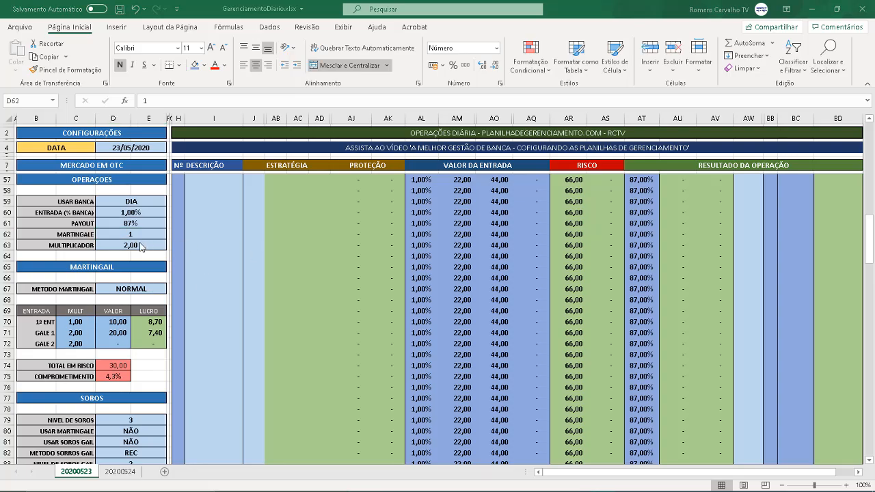
{"action": "left_click", "coordinate": [142, 247]}
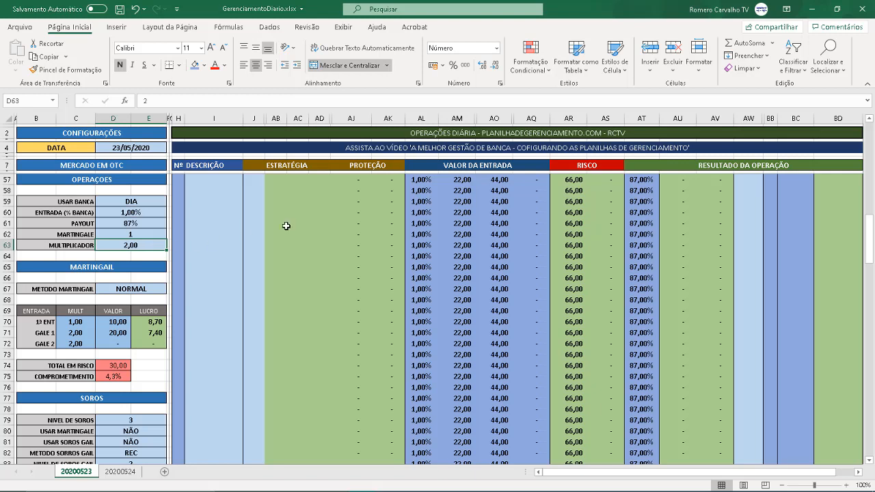
{"action": "left_click", "coordinate": [471, 180]}
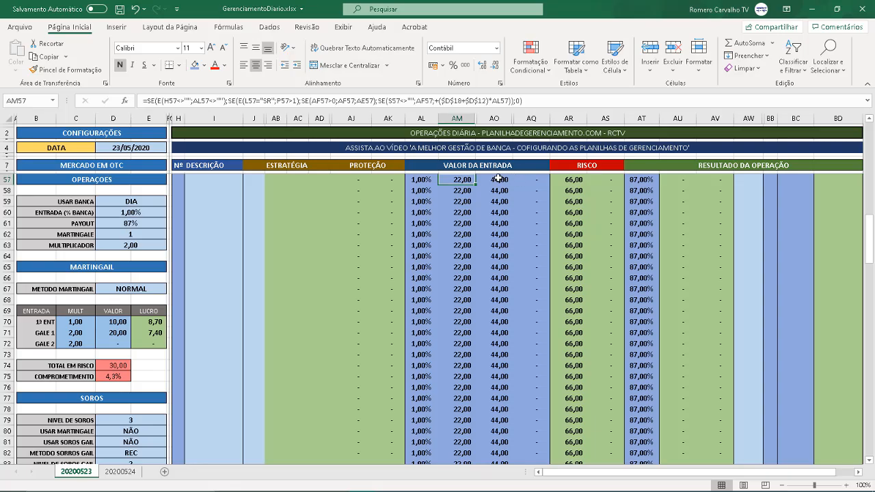
{"action": "left_click", "coordinate": [498, 179]}
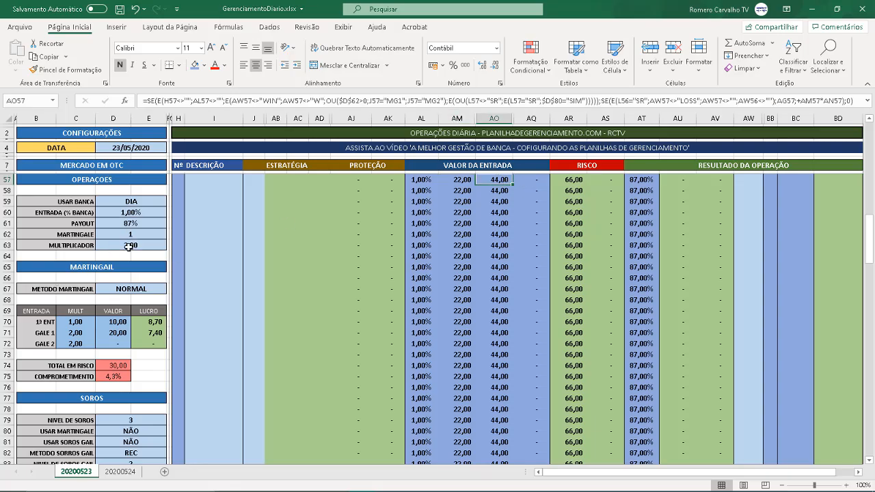
Step: Set the Multiplicador in the Operações settings to 2,3
{"action": "left_click", "coordinate": [129, 247]}
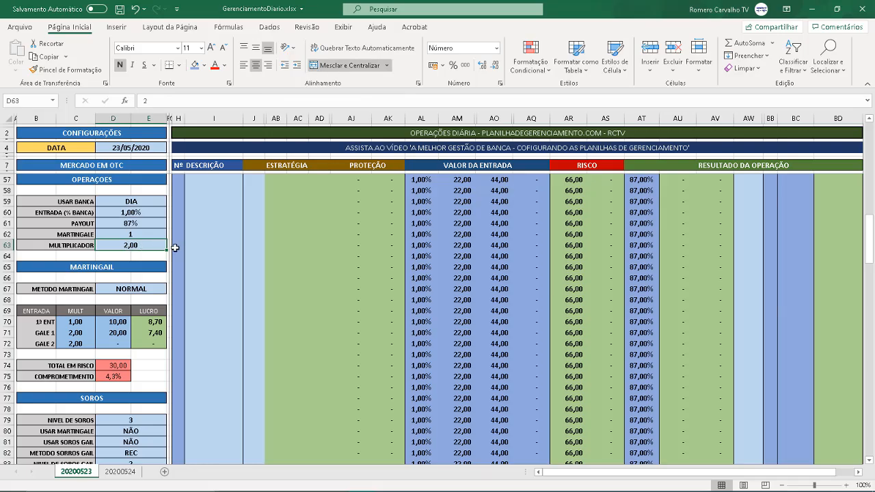
{"action": "type", "text": "2,3"}
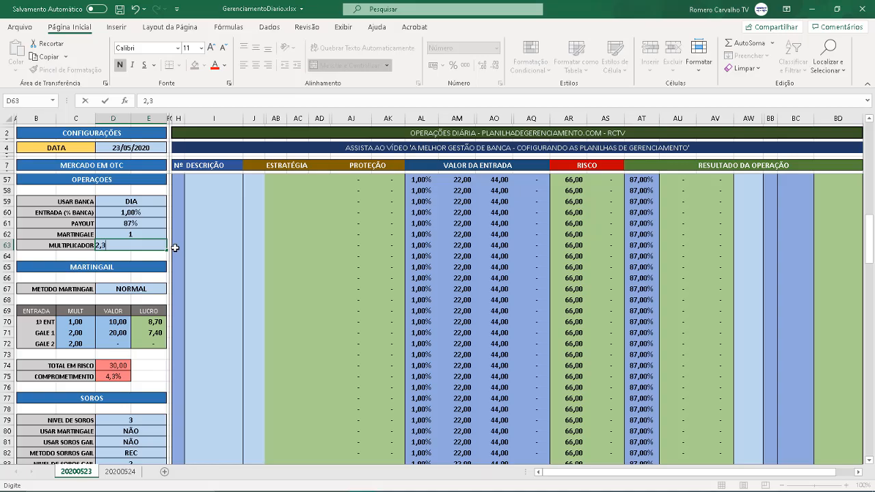
{"action": "key", "text": "Return"}
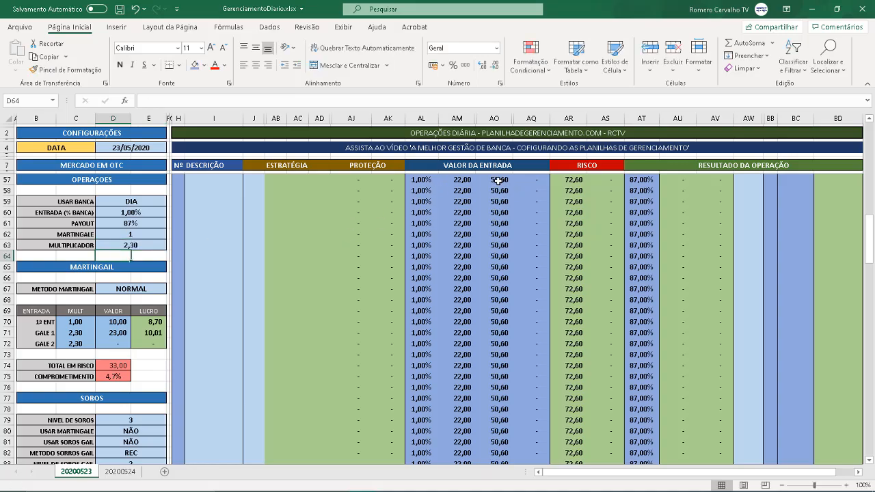
{"action": "left_click", "coordinate": [163, 243]}
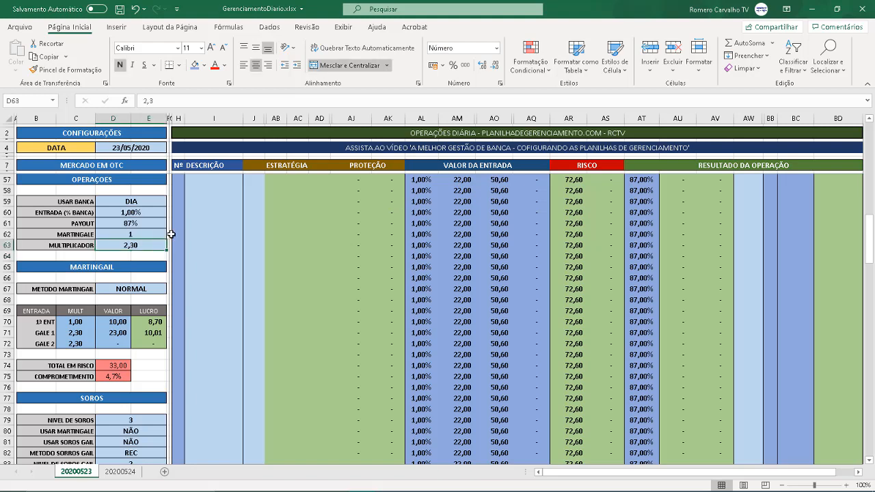
Step: Set the Martingale level to 2 and the Multiplicador to 1,3 in the Operações settings
{"action": "left_click", "coordinate": [144, 233]}
{"action": "type", "text": "2"}
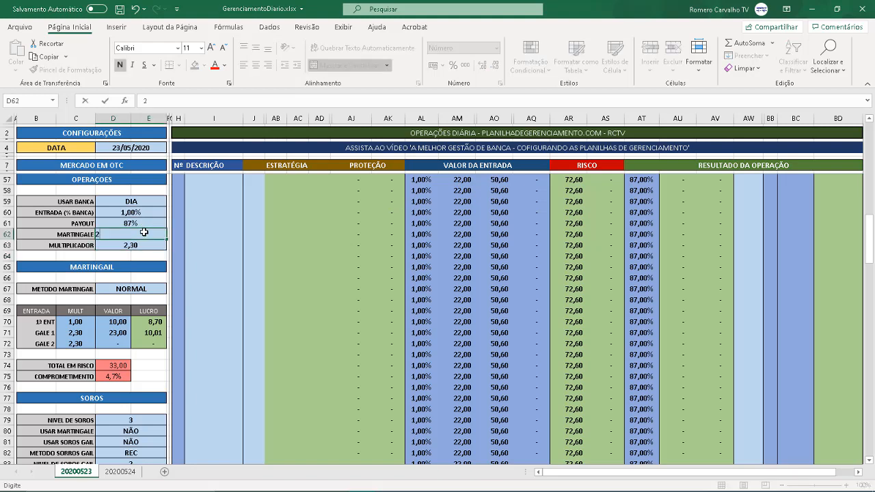
{"action": "key", "text": "Return"}
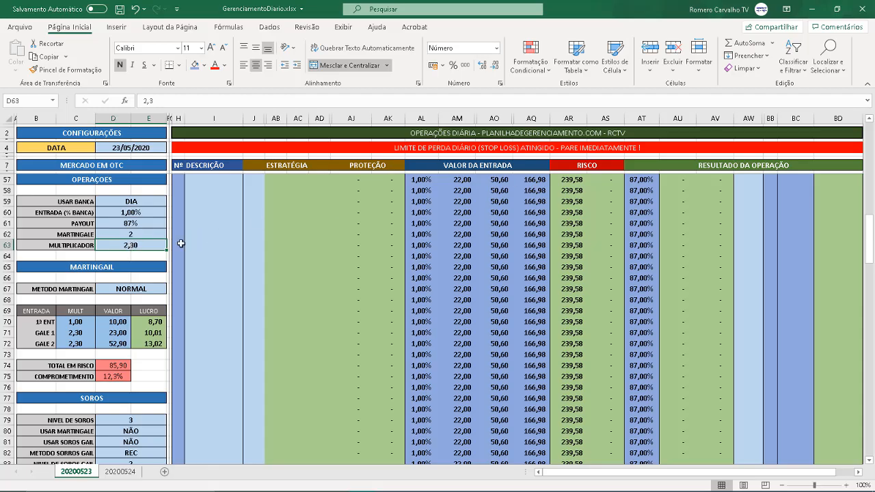
{"action": "type", "text": "1,3"}
{"action": "key", "text": "Return"}
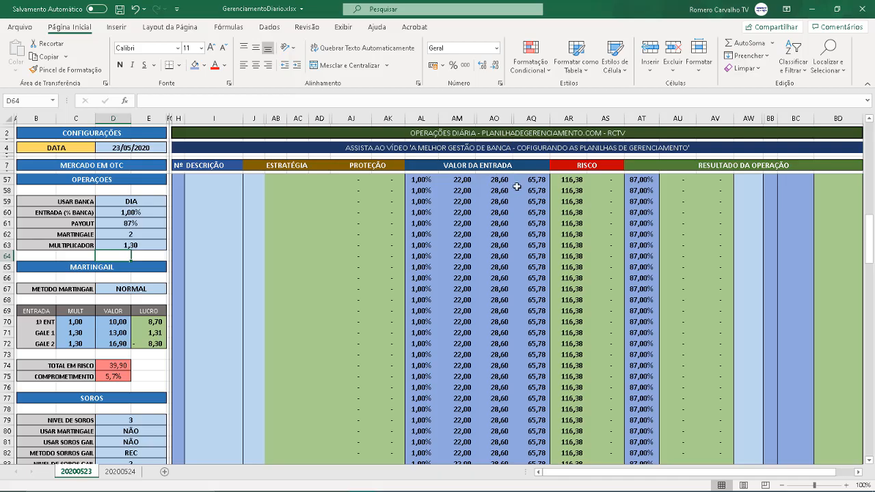
Step: Override the Gale 1 multiplier in the Martingail table with 2,3 and check the entry, Gail 1 and Gail 2 amounts in row 57
{"action": "left_click", "coordinate": [75, 333]}
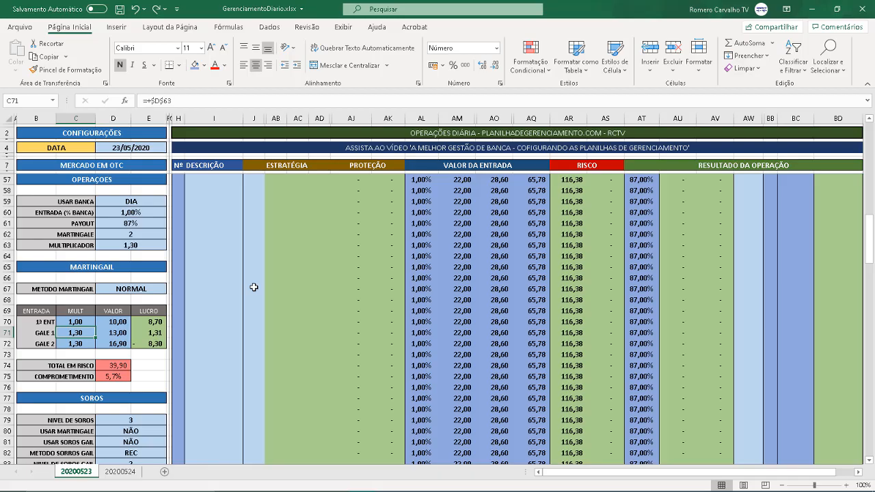
{"action": "type", "text": "2,3"}
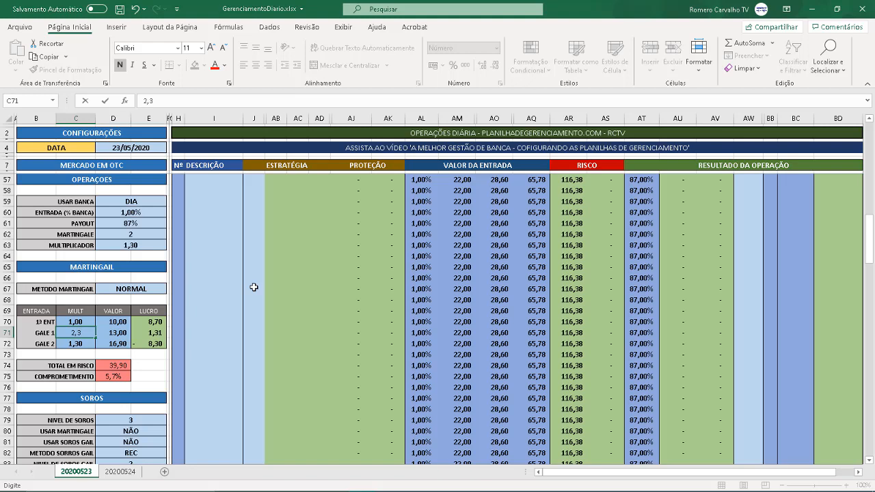
{"action": "key", "text": "Return"}
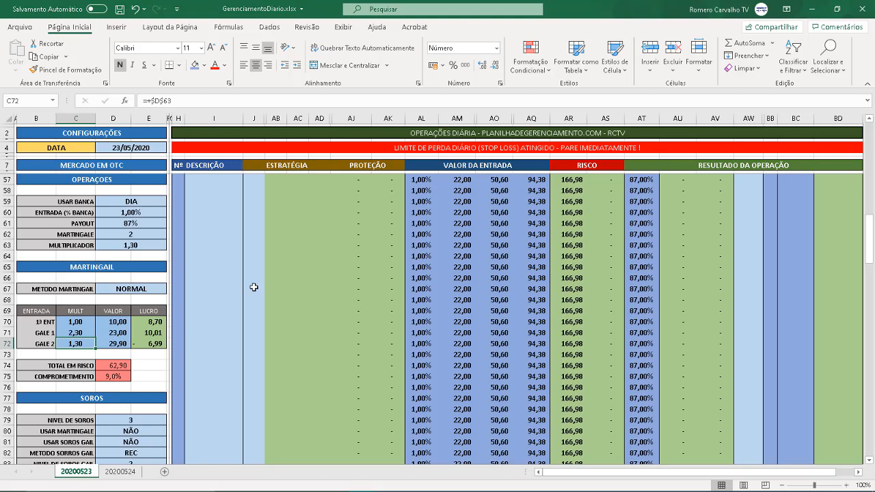
{"action": "left_click", "coordinate": [484, 180]}
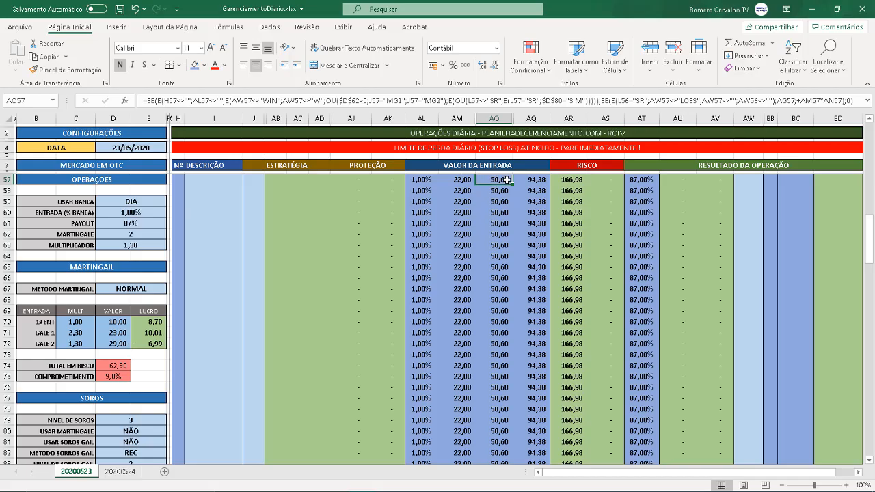
{"action": "left_click", "coordinate": [529, 180]}
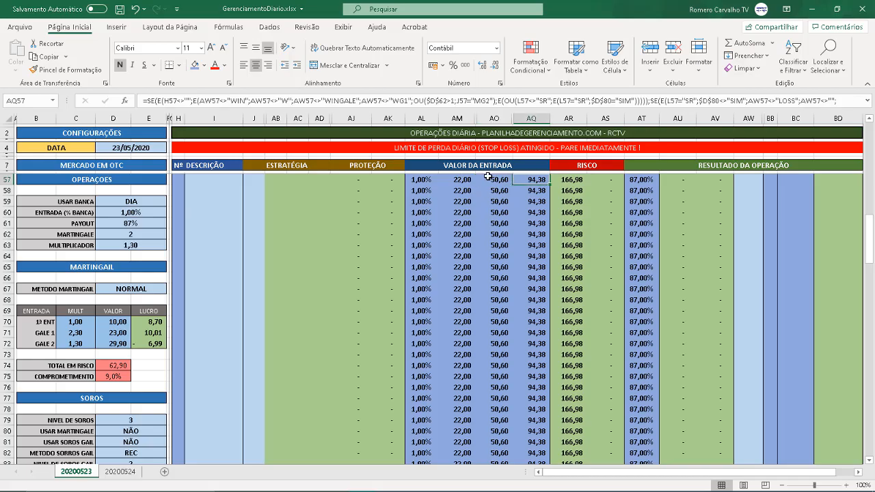
{"action": "left_click", "coordinate": [464, 180]}
{"action": "left_click", "coordinate": [499, 178]}
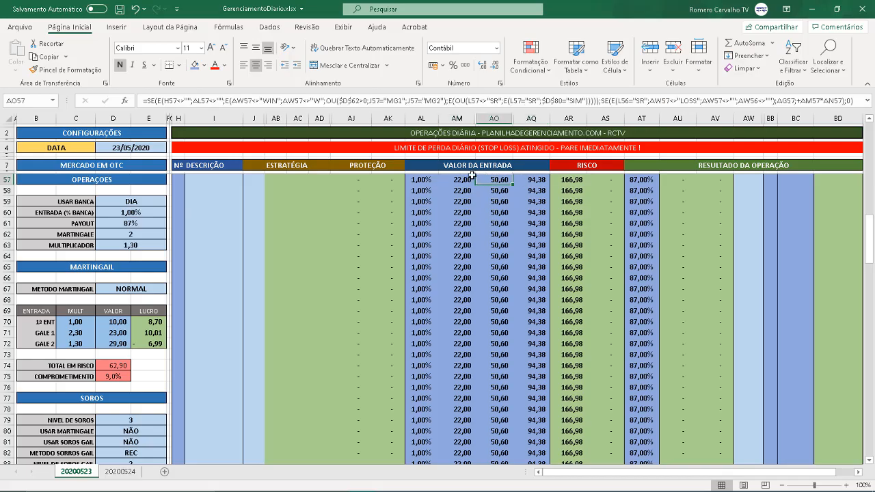
{"action": "left_click", "coordinate": [530, 179]}
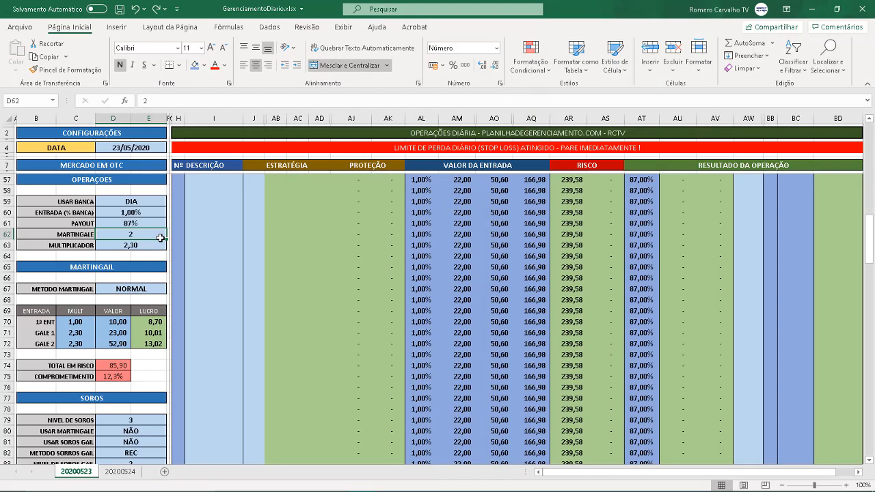
Step: Set the Martingale level to 1 and the Multiplicador to 2 in the Operações settings
{"action": "type", "text": "1"}
{"action": "key", "text": "Return"}
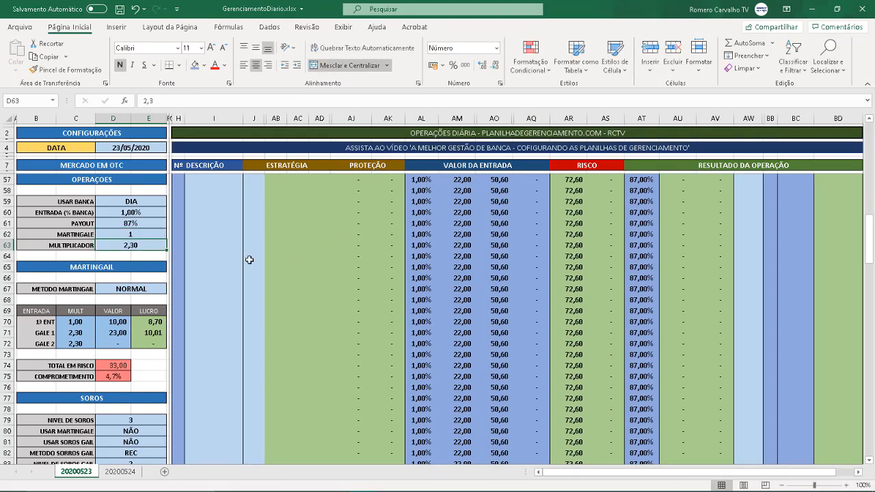
{"action": "type", "text": "2"}
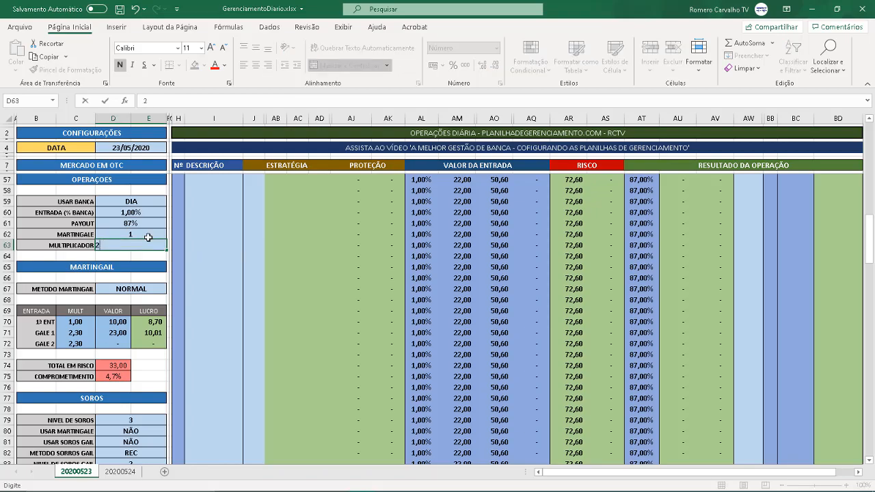
{"action": "key", "text": "Return"}
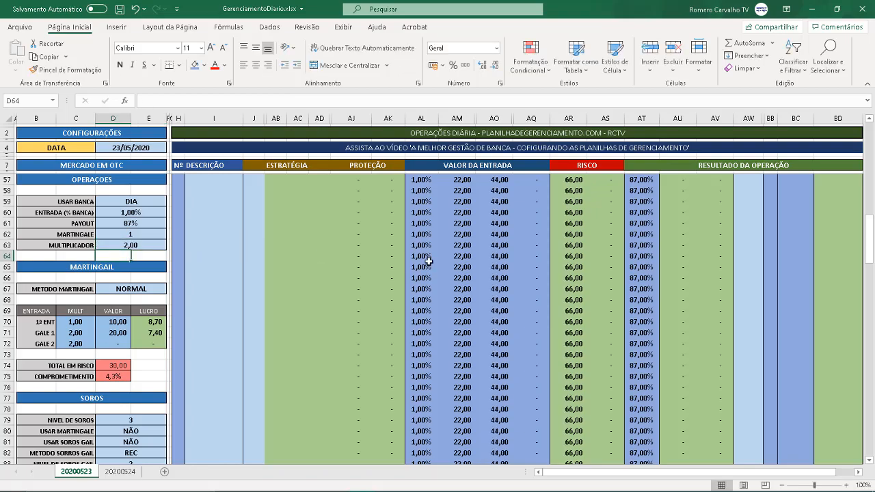
Step: Enter MG2 as the strategy (EST) for the operation in row 15 and check its Gail 2 amount
{"action": "scroll", "coordinate": [429, 261], "scroll_direction": "up", "scroll_amount": 4}
{"action": "scroll", "coordinate": [429, 261], "scroll_direction": "up", "scroll_amount": 12}
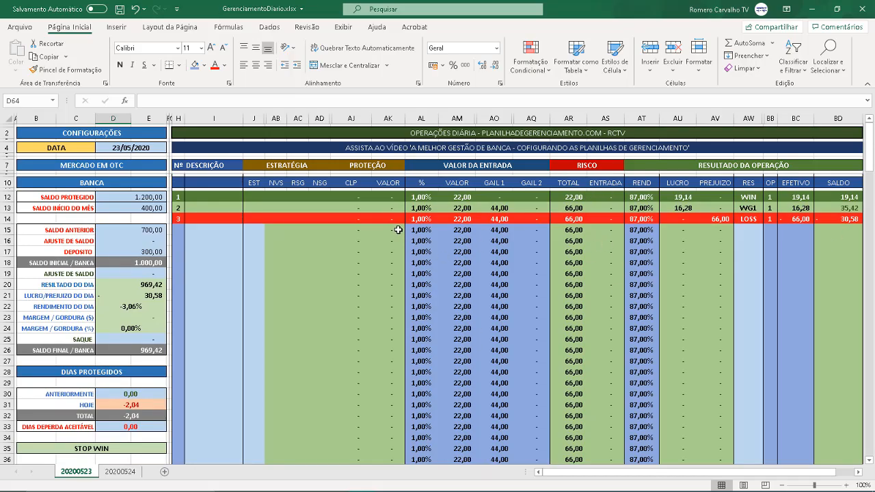
{"action": "left_click", "coordinate": [457, 230]}
{"action": "key", "text": "Right"}
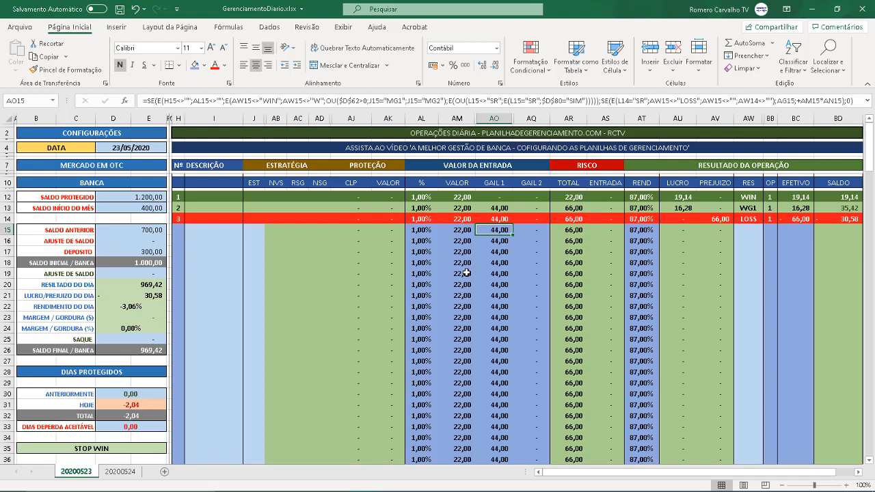
{"action": "left_click", "coordinate": [252, 225]}
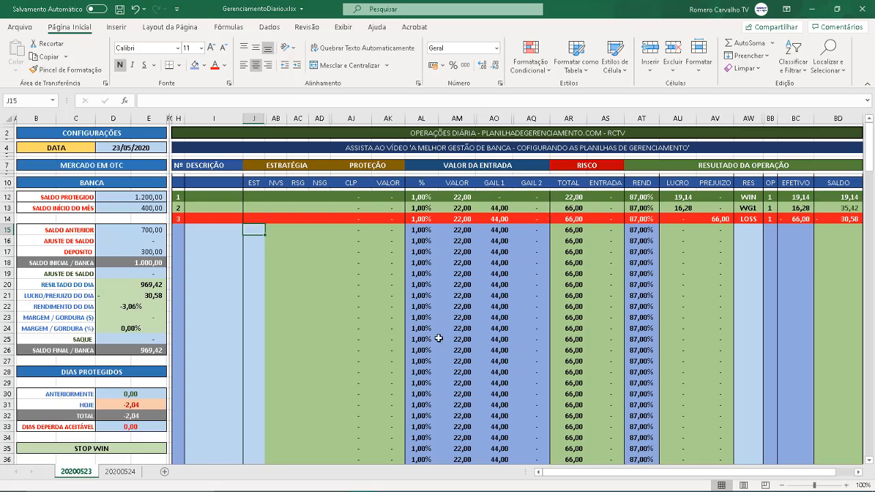
{"action": "type", "text": "MG2"}
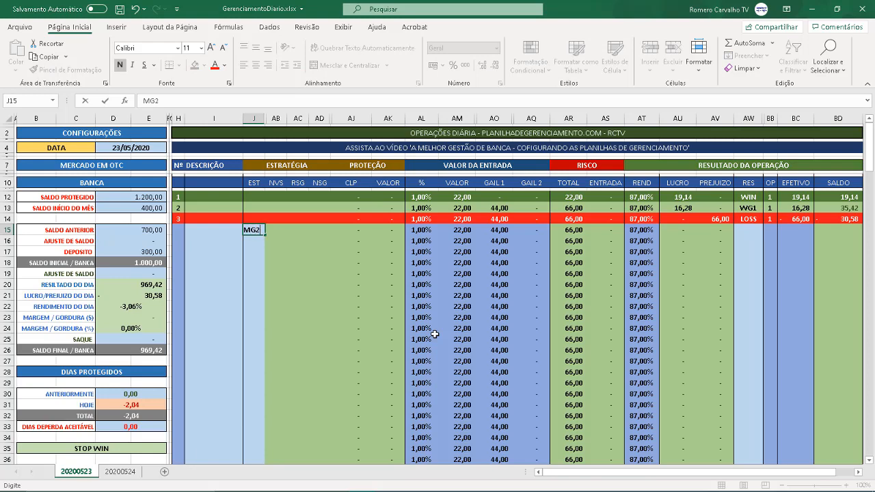
{"action": "key", "text": "Return"}
{"action": "left_click", "coordinate": [531, 230]}
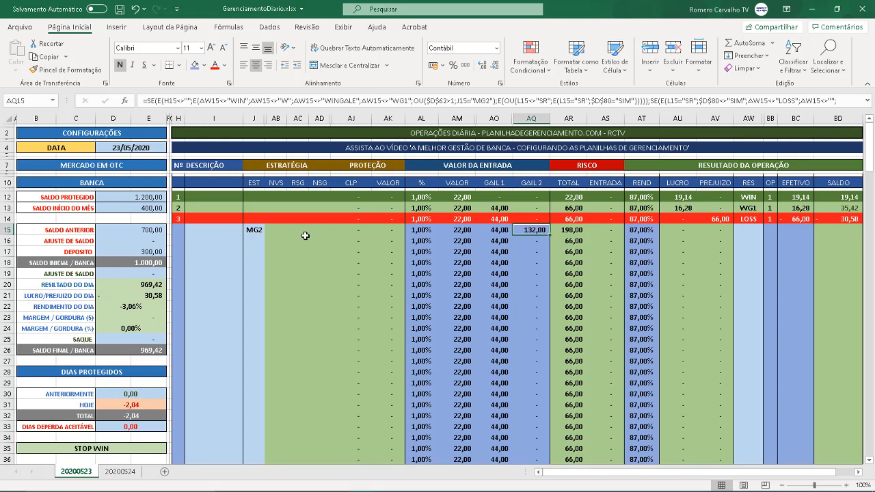
Step: Clear the strategy in row 15 and set the Martingale level in the Operações settings to 0
{"action": "left_click", "coordinate": [255, 229]}
{"action": "key", "text": "Delete"}
{"action": "scroll", "coordinate": [221, 247], "scroll_direction": "down", "scroll_amount": 10}
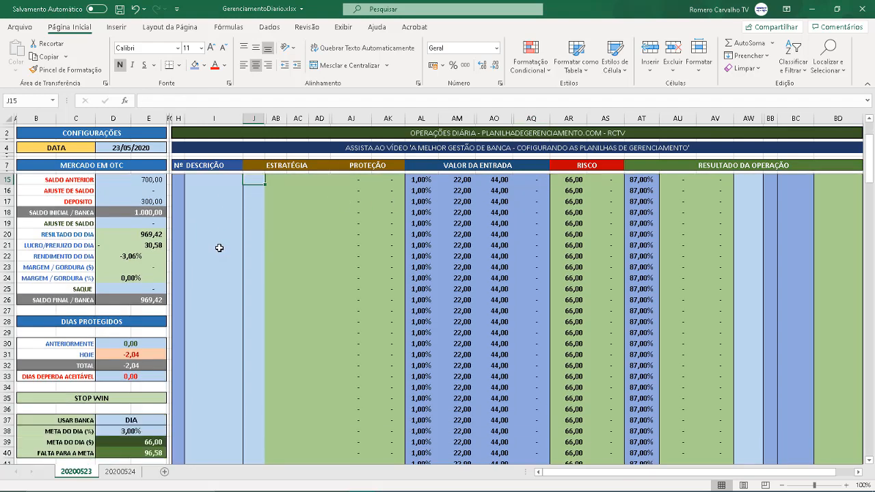
{"action": "scroll", "coordinate": [212, 272], "scroll_direction": "down", "scroll_amount": 1}
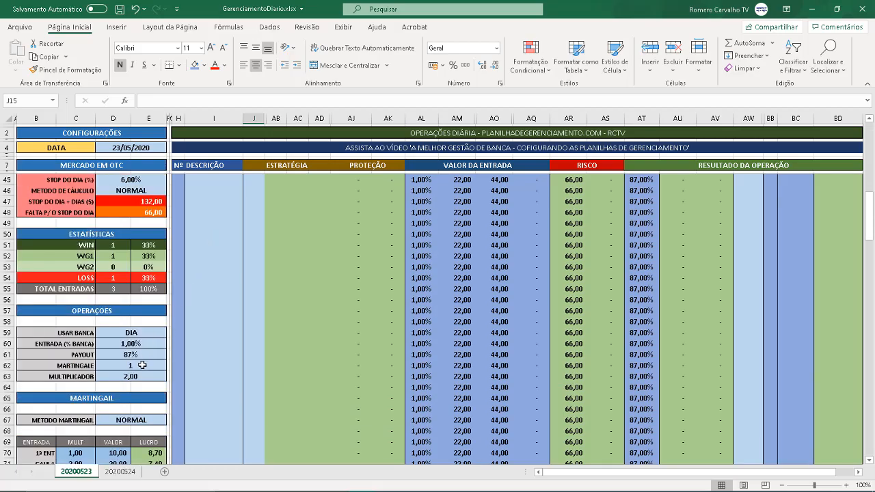
{"action": "left_click", "coordinate": [143, 366]}
{"action": "type", "text": "0"}
{"action": "key", "text": "Return"}
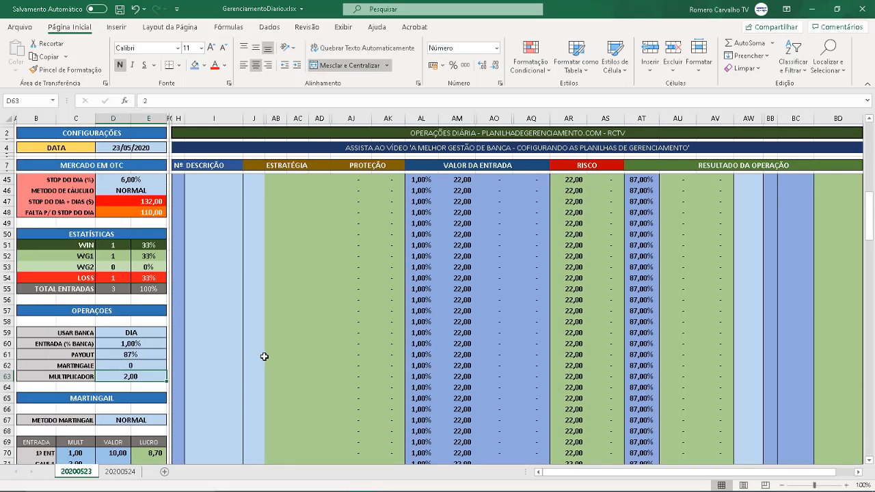
Step: Enter MG1 as the strategy (EST) for the operation in row 15 and check its Gail 1 amount
{"action": "scroll", "coordinate": [272, 348], "scroll_direction": "up", "scroll_amount": 12}
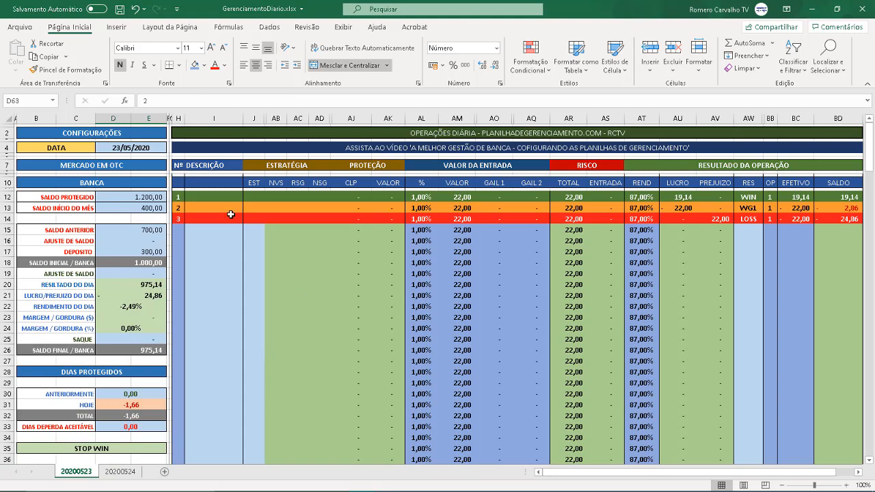
{"action": "left_click", "coordinate": [247, 228]}
{"action": "type", "text": "MG1"}
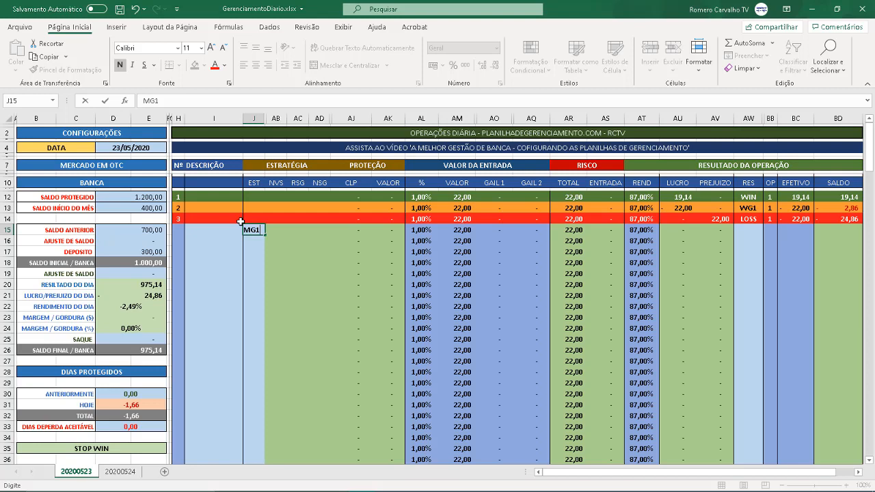
{"action": "key", "text": "Return"}
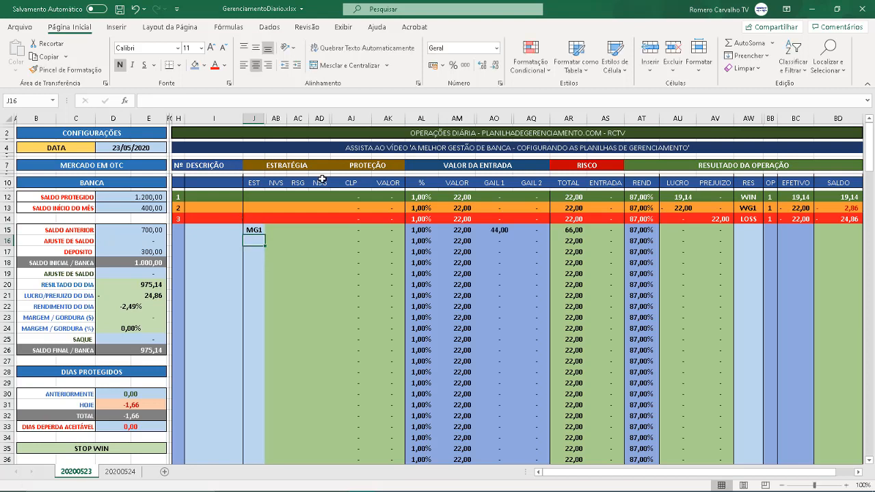
{"action": "left_click", "coordinate": [501, 230]}
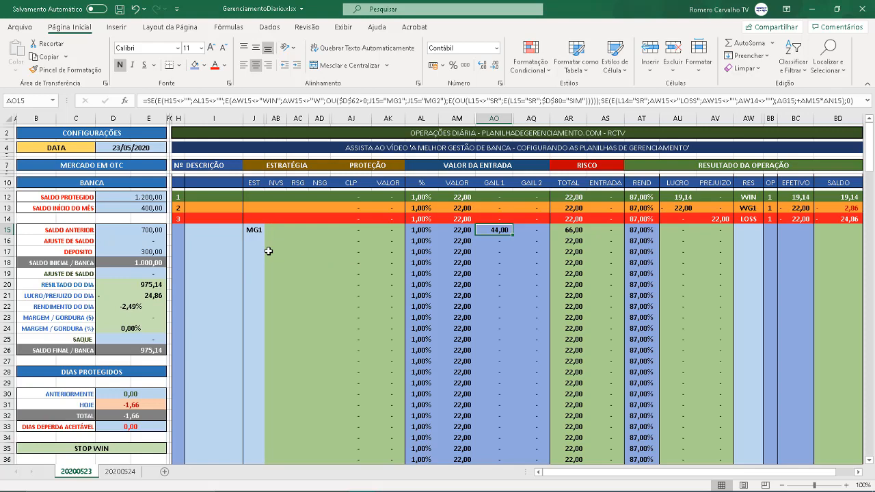
Step: Clear the strategy (EST) in row 15 and review the Operações and Martingail settings
{"action": "left_click", "coordinate": [253, 229]}
{"action": "key", "text": "Delete"}
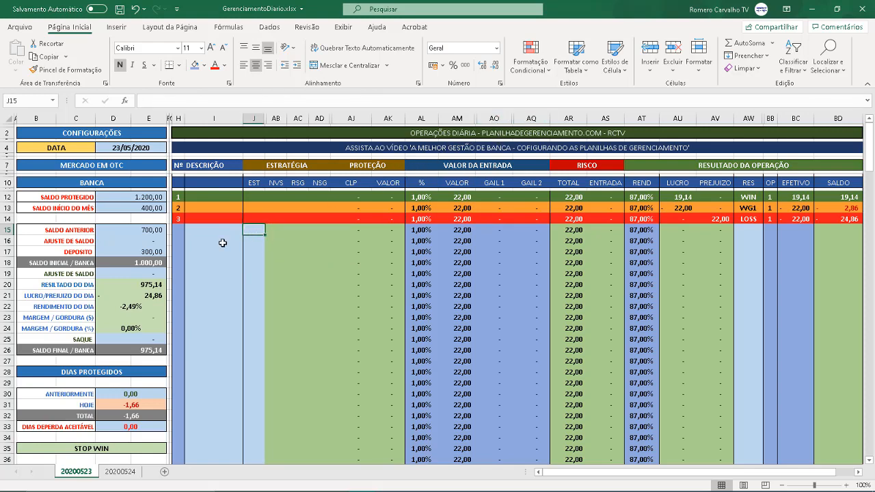
{"action": "scroll", "coordinate": [218, 259], "scroll_direction": "down", "scroll_amount": 3}
{"action": "scroll", "coordinate": [218, 259], "scroll_direction": "down", "scroll_amount": 10}
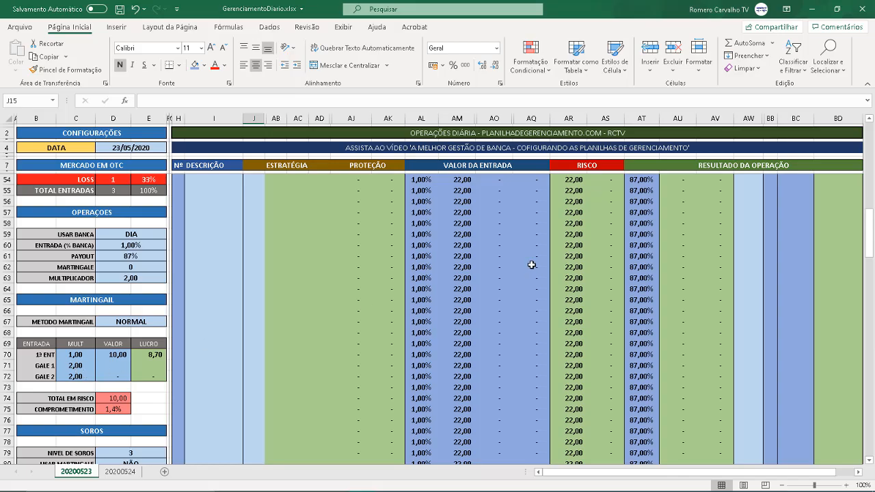
{"action": "scroll", "coordinate": [532, 264], "scroll_direction": "up", "scroll_amount": 15}
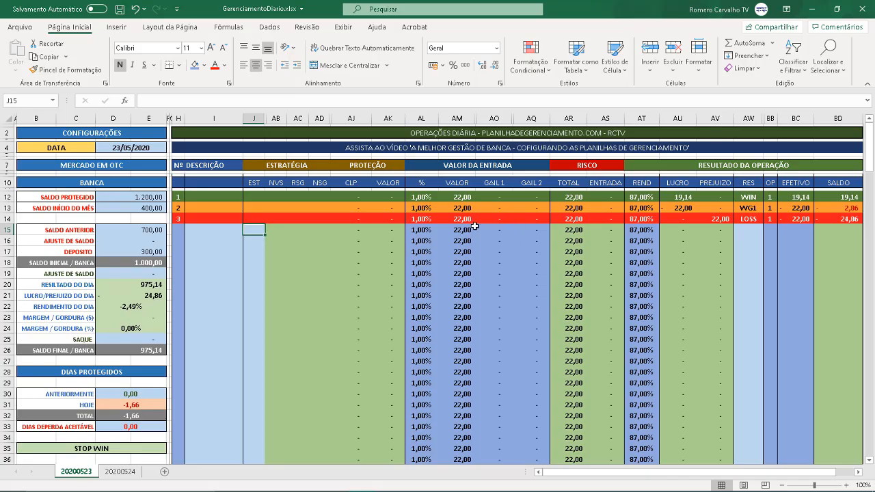
Step: Unhide the MG1MLT and MG2MLT multiplier columns beside Gail 1 and Gail 2 by widening columns AN and AP
{"action": "left_click", "coordinate": [504, 230]}
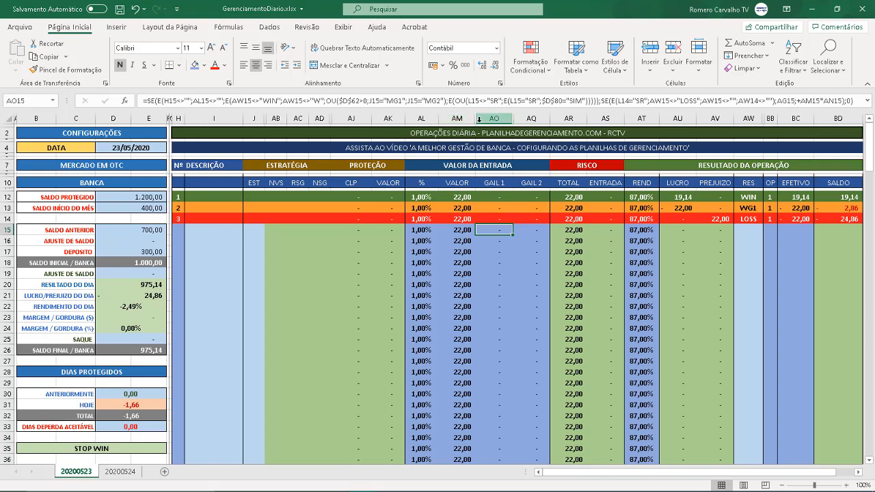
{"action": "left_click_drag", "start_coordinate": [476, 118], "coordinate": [510, 119]}
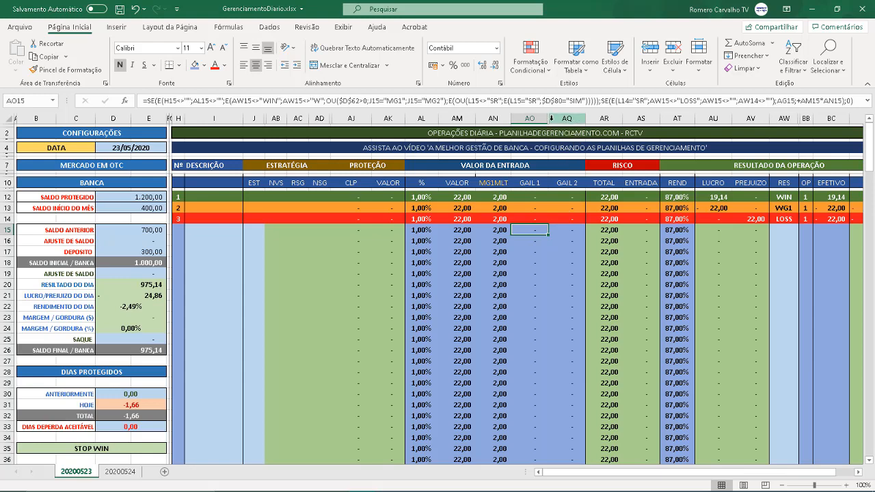
{"action": "left_click_drag", "start_coordinate": [548, 120], "coordinate": [593, 124]}
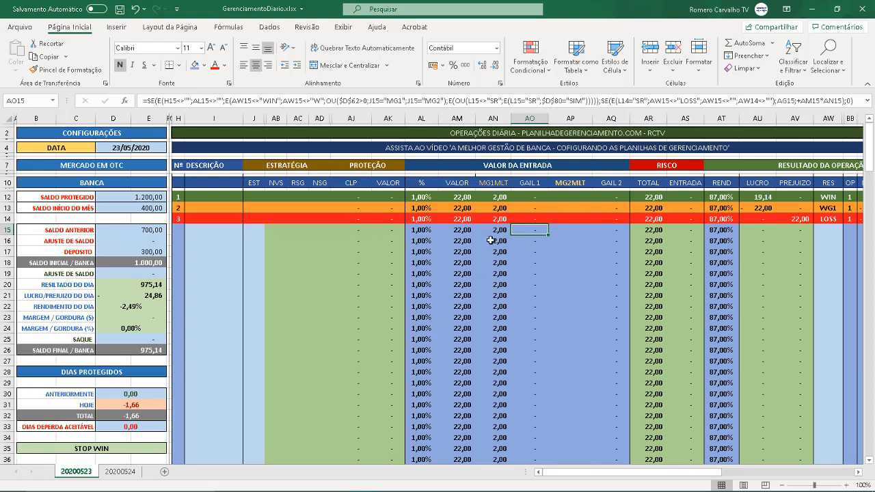
Step: Enter MG1 as the strategy for the operation in row 15 and set its MG1MLT multiplier to 3
{"action": "left_click", "coordinate": [258, 230]}
{"action": "type", "text": "MG"}
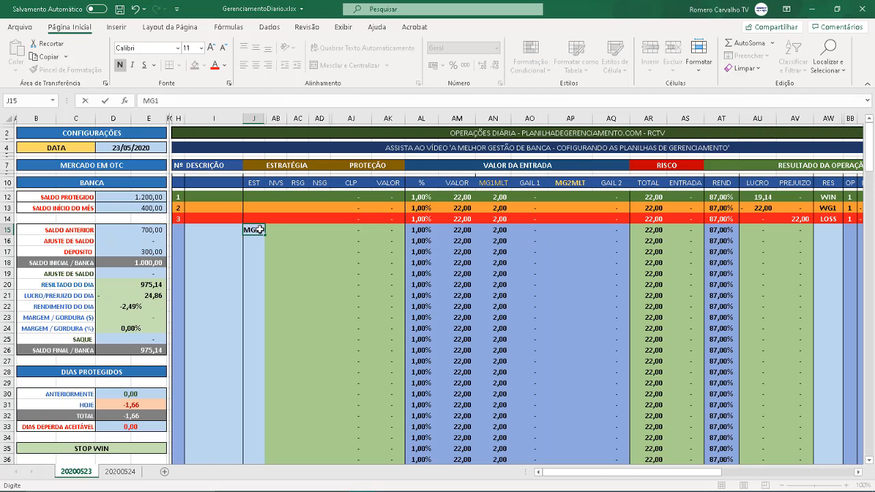
{"action": "type", "text": "1"}
{"action": "key", "text": "Return"}
{"action": "left_click", "coordinate": [500, 231]}
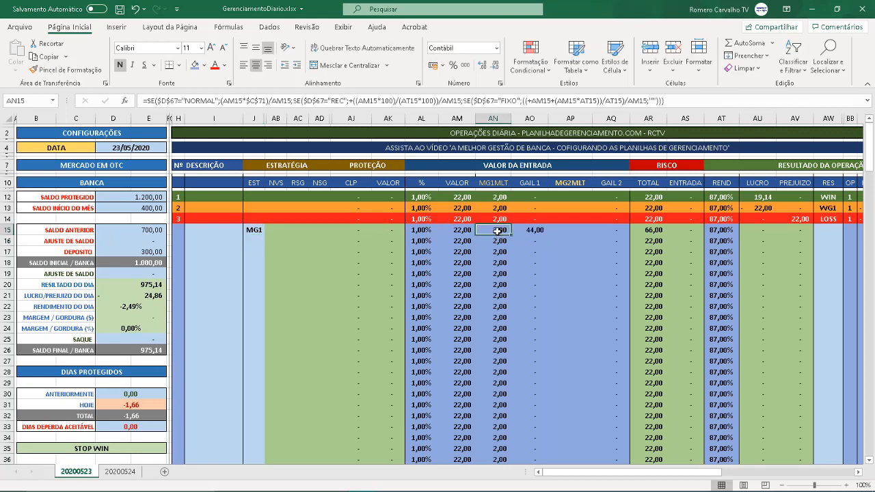
{"action": "type", "text": "3"}
{"action": "key", "text": "Return"}
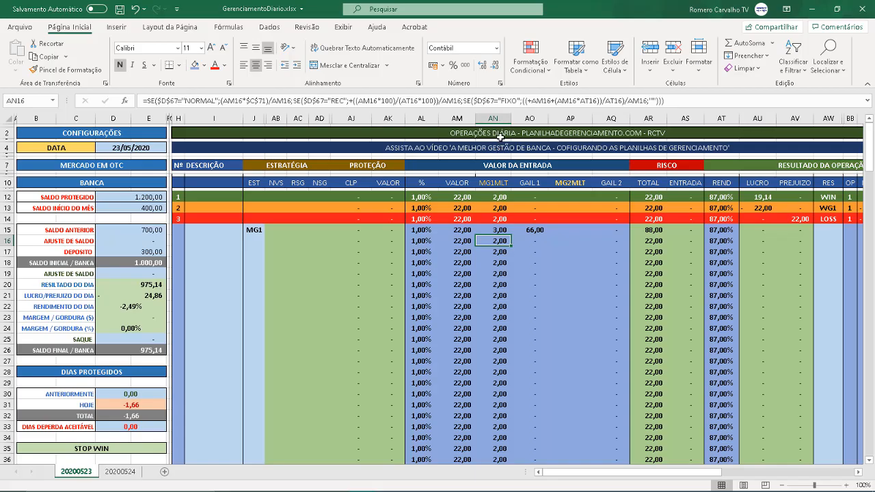
Step: Undo the row 15 multiplier and strategy entries and the unhiding of the multiplier columns
{"action": "key", "text": "ctrl+z"}
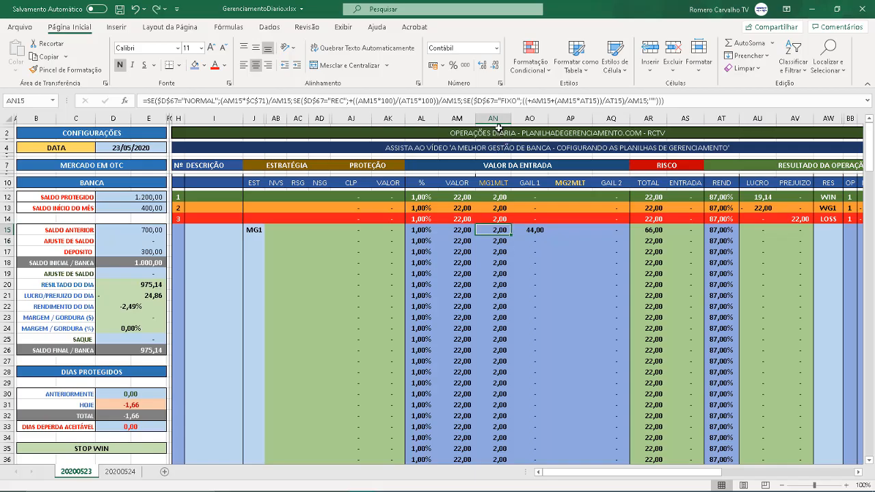
{"action": "key", "text": "ctrl+z"}
{"action": "key", "text": "ctrl+z"}
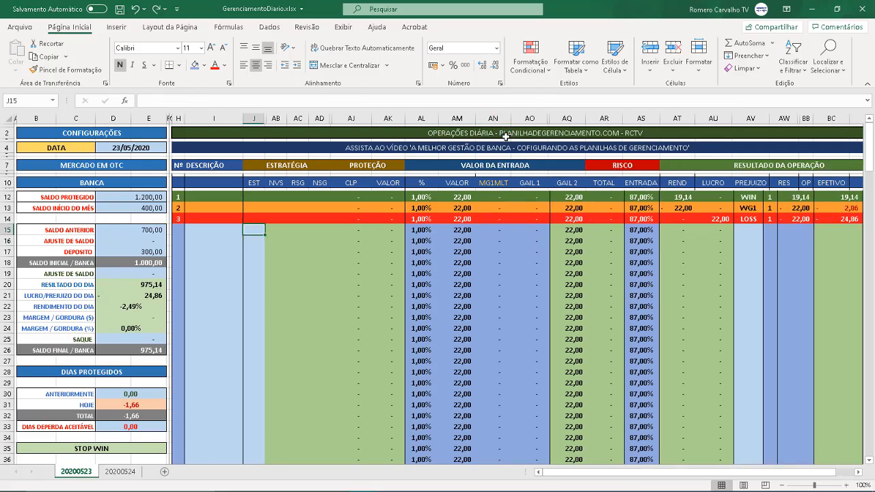
Step: Check the width of column AM and set columns AM through AQ to width 9 to unhide MG1MLT and MG2MLT
{"action": "left_click", "coordinate": [457, 118]}
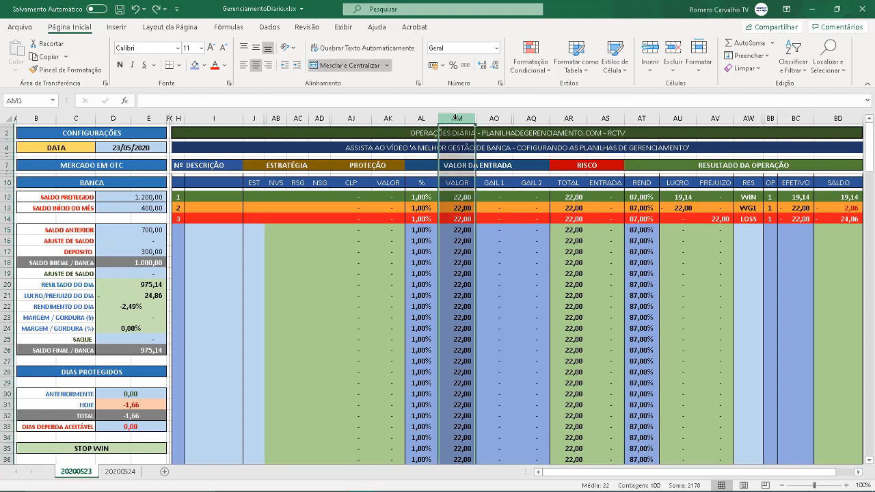
{"action": "right_click", "coordinate": [457, 120]}
{"action": "left_click", "coordinate": [489, 274]}
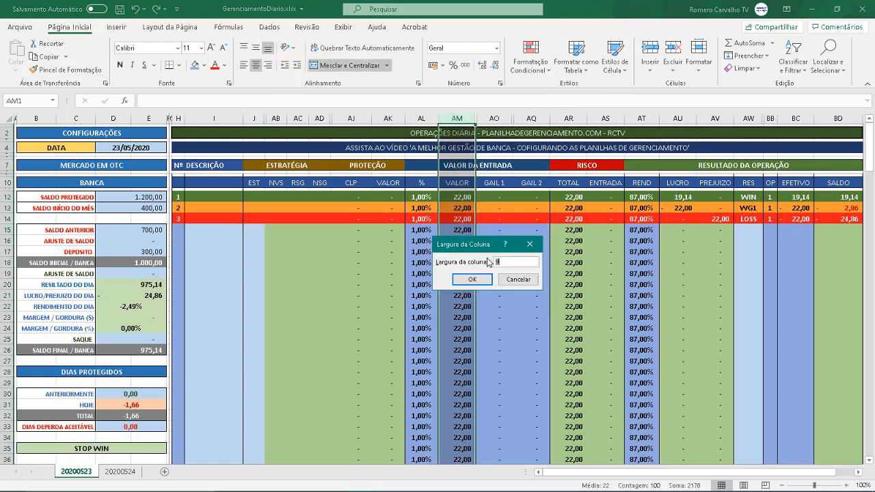
{"action": "key", "text": "Return"}
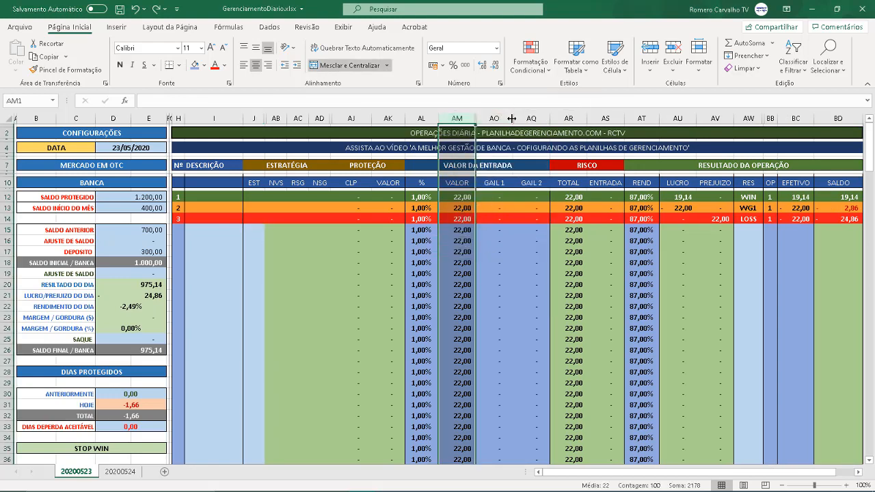
{"action": "left_click_drag", "start_coordinate": [462, 118], "coordinate": [522, 119]}
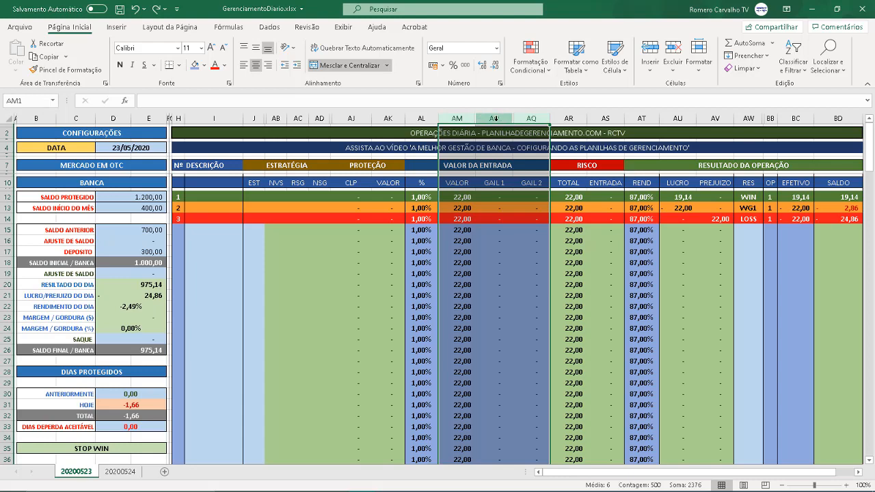
{"action": "right_click", "coordinate": [495, 118]}
{"action": "left_click", "coordinate": [515, 266]}
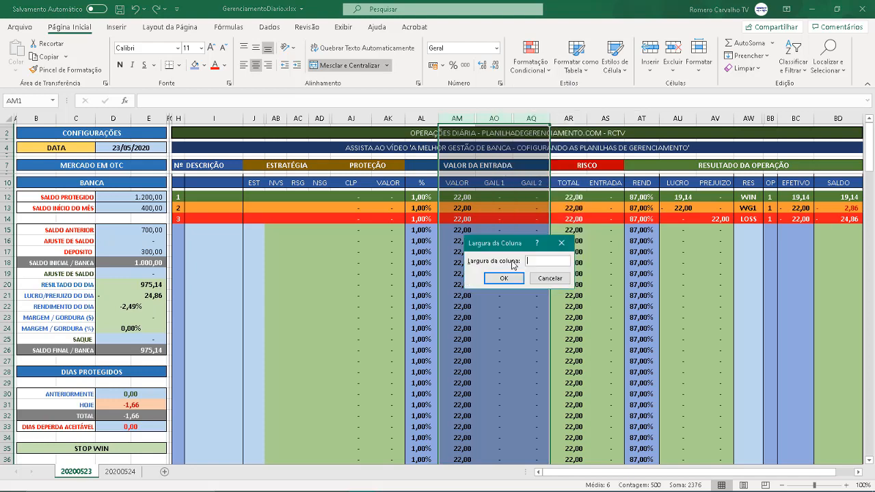
{"action": "type", "text": "9"}
{"action": "key", "text": "Return"}
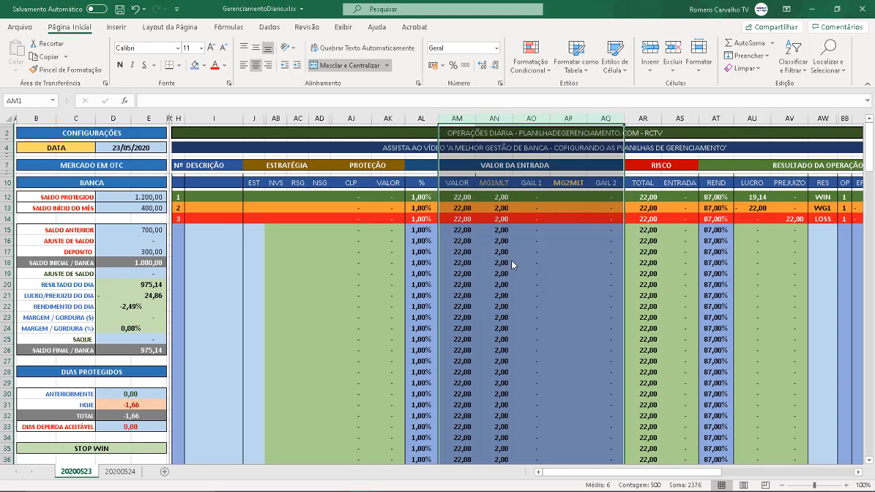
{"action": "left_click", "coordinate": [503, 252]}
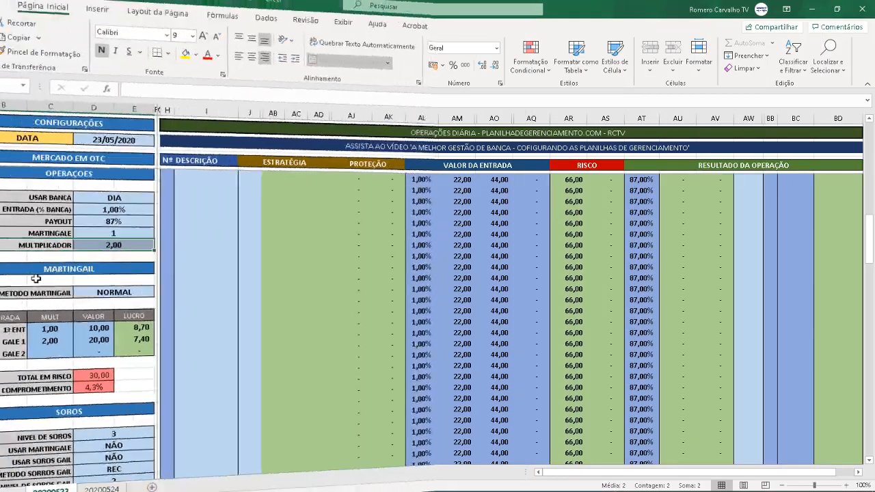
Step: Examine the Método Martingail and Multiplicador settings and the legend describing the NORMAL, REC and FIXO methods
{"action": "left_click", "coordinate": [111, 290]}
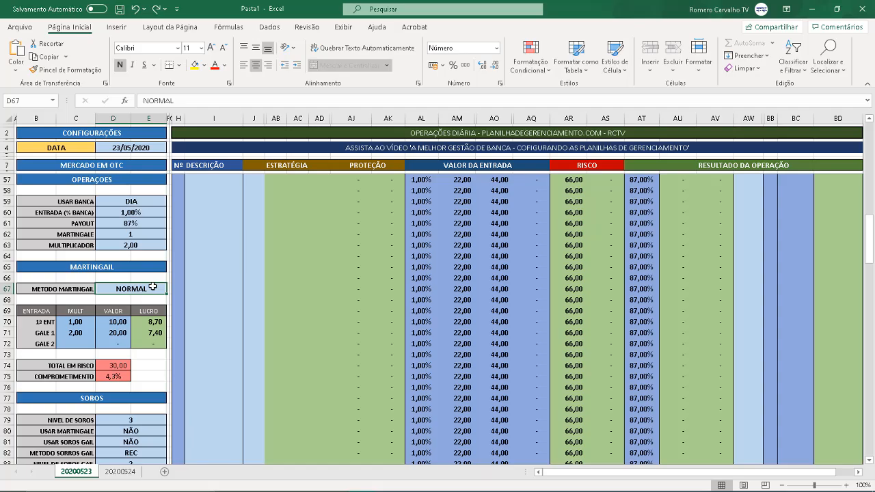
{"action": "left_click", "coordinate": [144, 244]}
{"action": "left_click", "coordinate": [154, 287]}
{"action": "scroll", "coordinate": [402, 257], "scroll_direction": "down", "scroll_amount": 3}
{"action": "scroll", "coordinate": [402, 257], "scroll_direction": "down", "scroll_amount": 18}
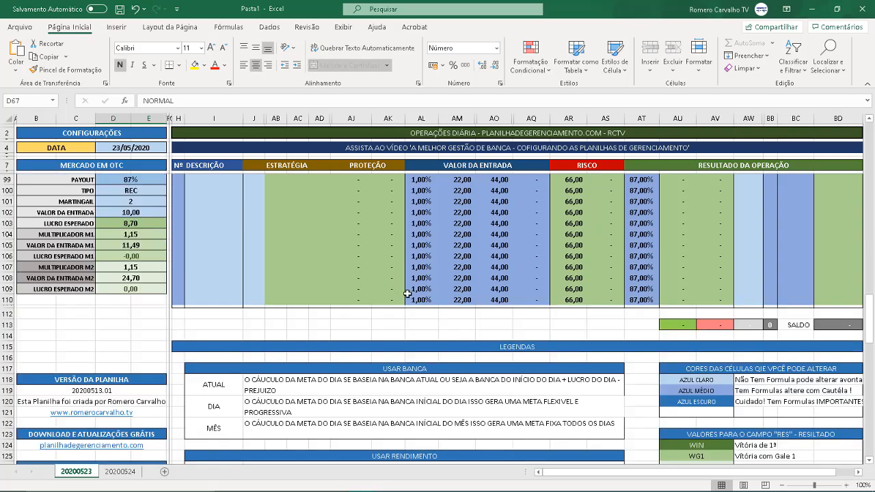
{"action": "scroll", "coordinate": [412, 283], "scroll_direction": "down", "scroll_amount": 2}
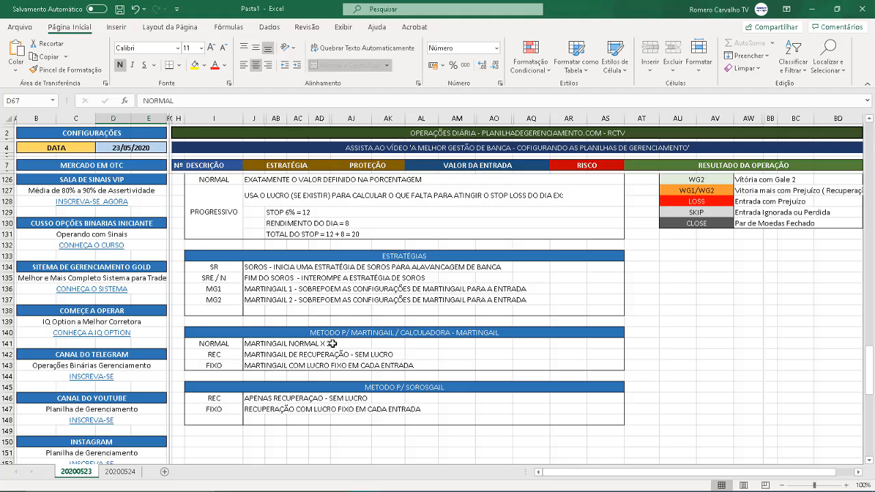
{"action": "left_click", "coordinate": [227, 356]}
{"action": "left_click", "coordinate": [270, 356]}
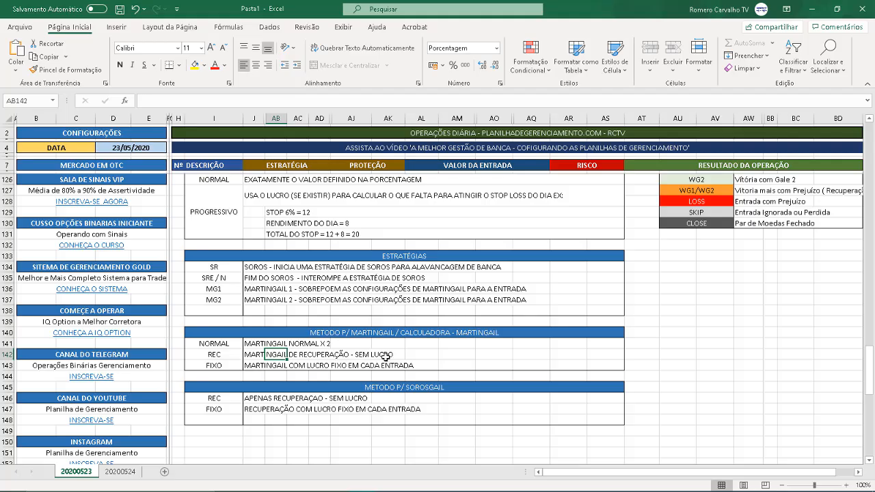
Step: Set the Método Martingail to REC and check the entry value, Gail 1 amount and REND in row 51
{"action": "scroll", "coordinate": [383, 351], "scroll_direction": "up", "scroll_amount": 20}
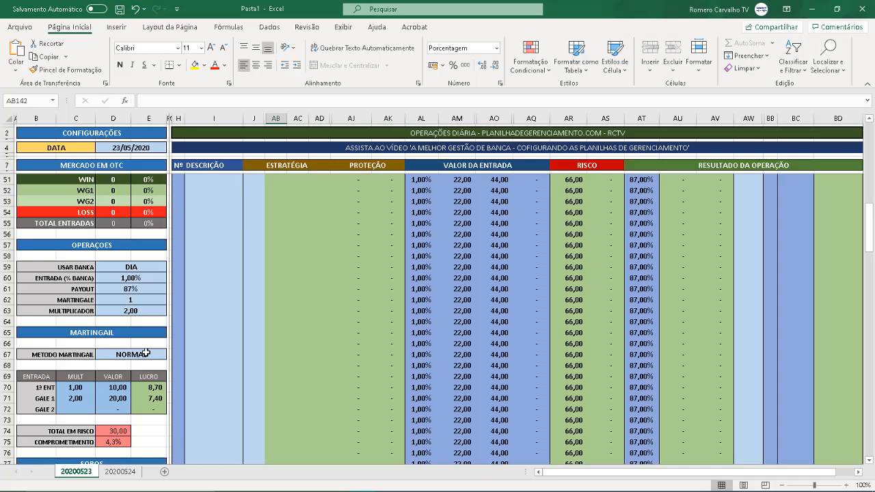
{"action": "left_click", "coordinate": [145, 352]}
{"action": "type", "text": "REC"}
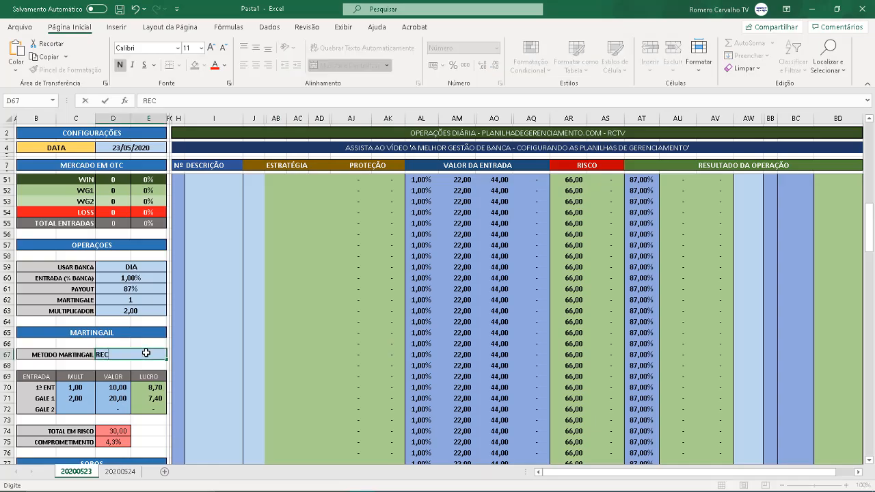
{"action": "key", "text": "Return"}
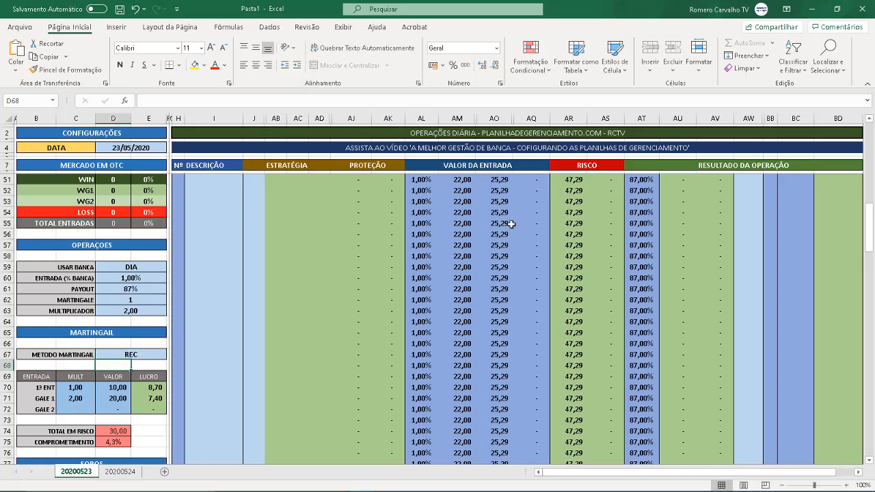
{"action": "left_click", "coordinate": [456, 179]}
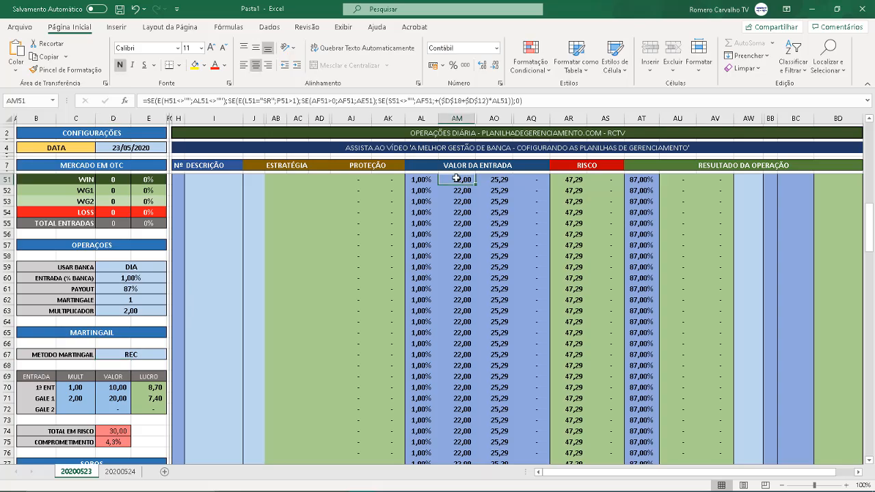
{"action": "left_click", "coordinate": [495, 179]}
{"action": "left_click", "coordinate": [467, 183]}
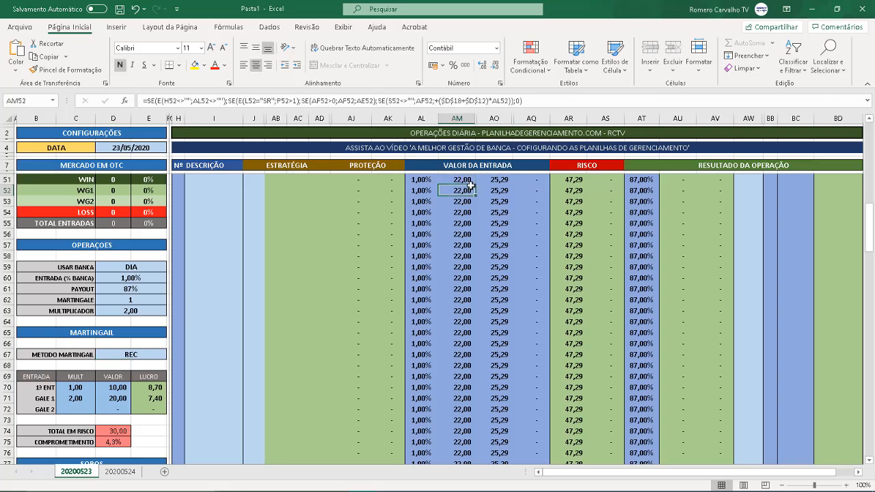
{"action": "left_click", "coordinate": [490, 179]}
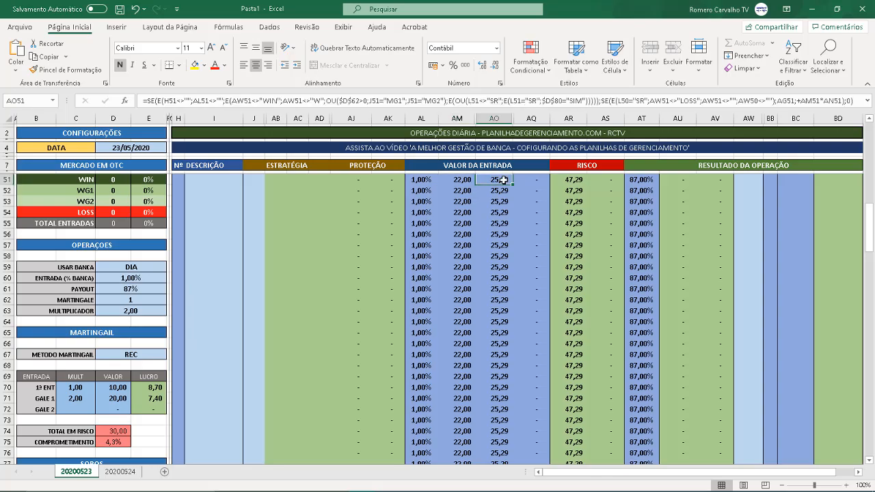
{"action": "left_click", "coordinate": [635, 181]}
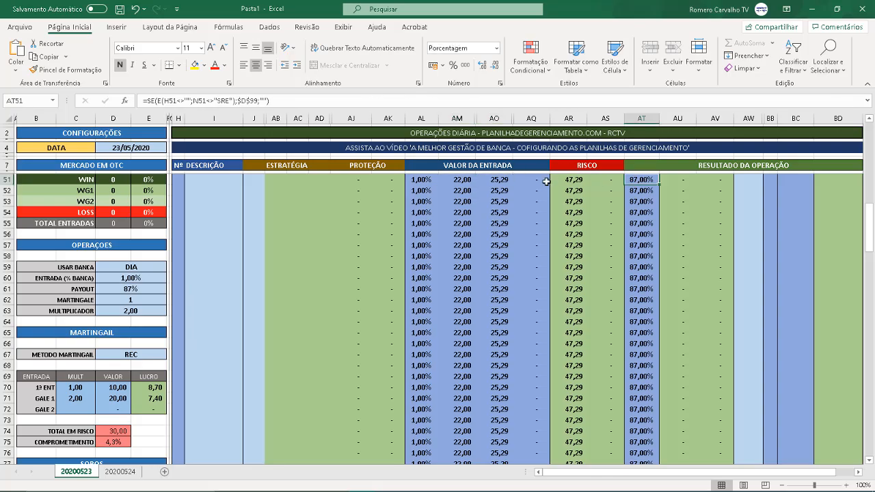
{"action": "left_click", "coordinate": [504, 180]}
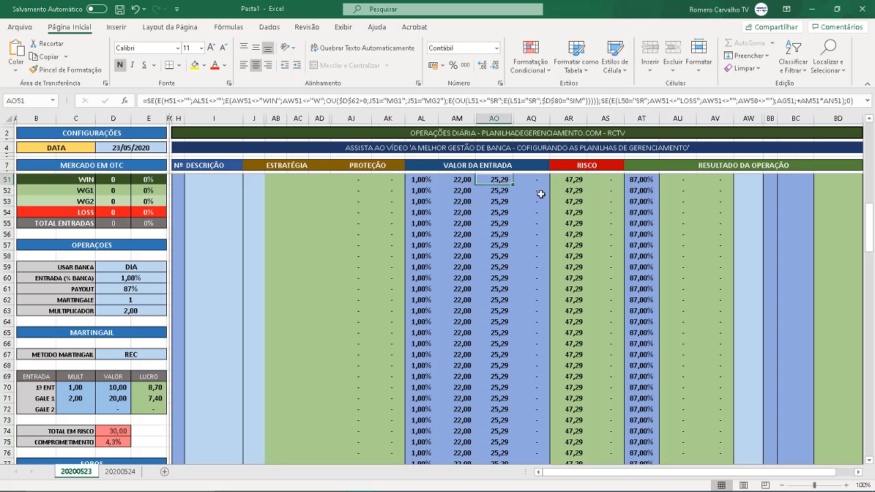
Step: Enter WG1 as the result (RES) of the operation in row 51 and check its Lucro against the entry and Gail 1 amounts
{"action": "left_click", "coordinate": [746, 179]}
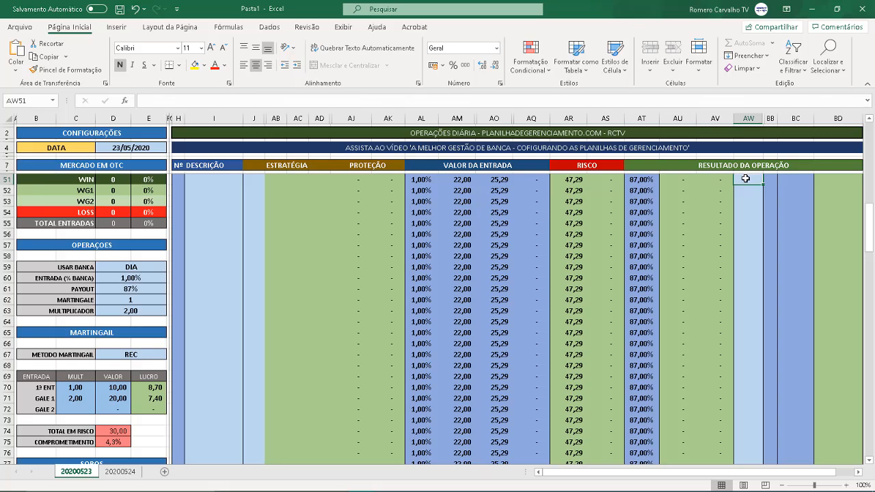
{"action": "type", "text": "WG1"}
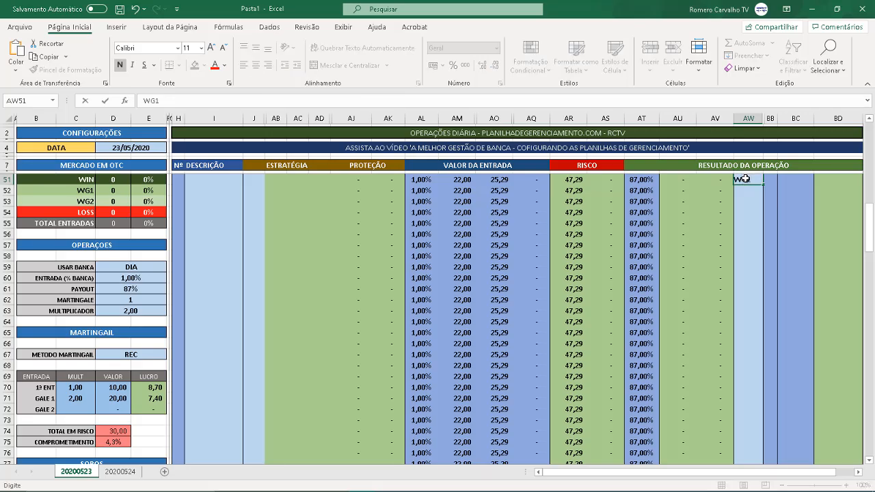
{"action": "key", "text": "Return"}
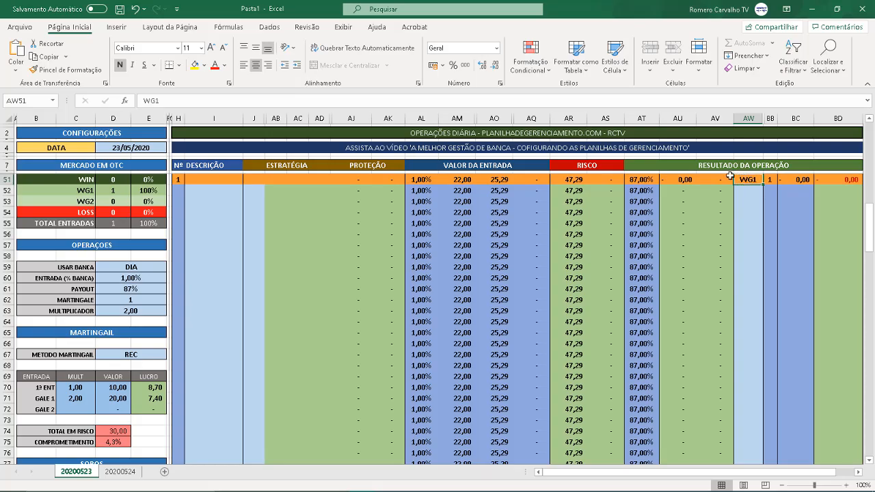
{"action": "left_click", "coordinate": [682, 180]}
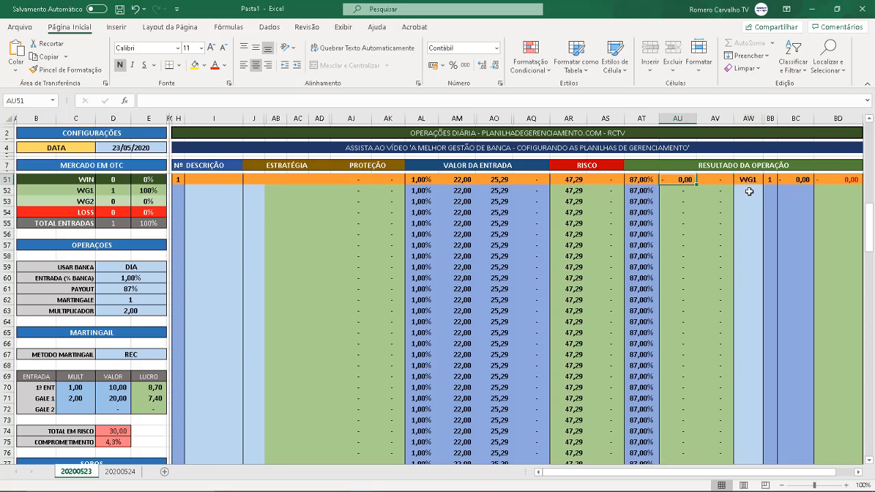
{"action": "left_click", "coordinate": [468, 181]}
{"action": "left_click", "coordinate": [478, 182]}
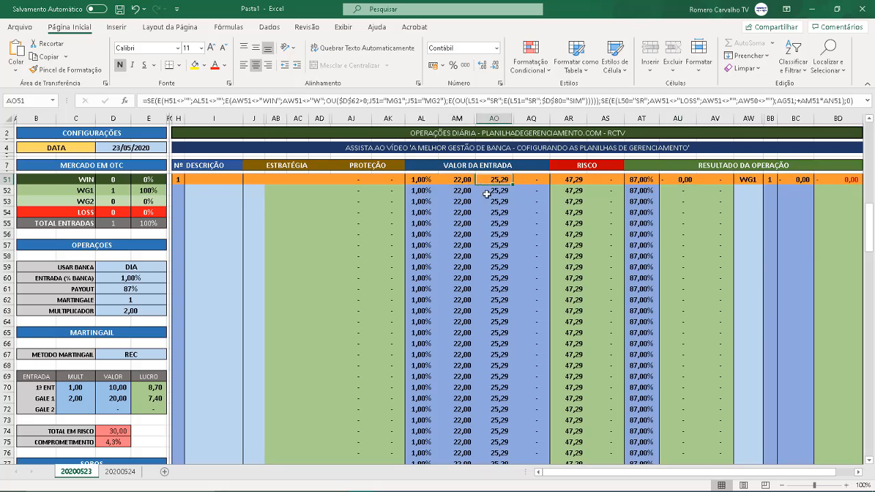
Step: Set the Método Martingail to NORMAL
{"action": "left_click", "coordinate": [147, 354]}
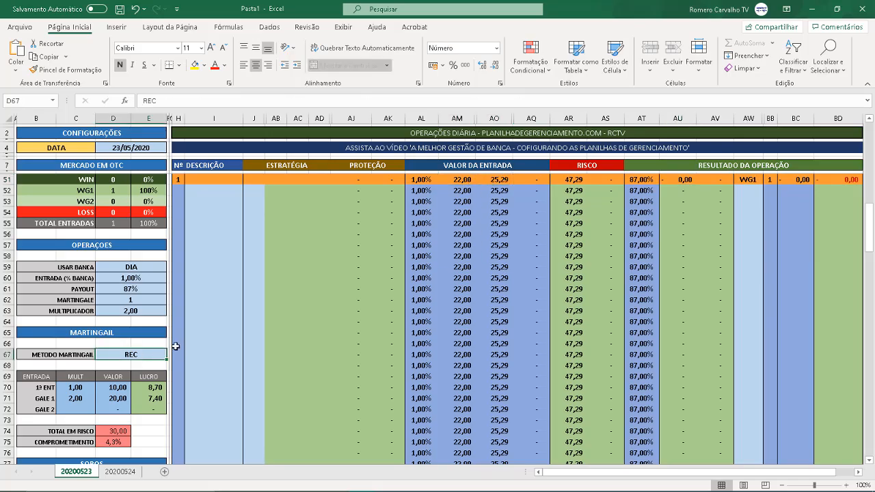
{"action": "type", "text": "NO"}
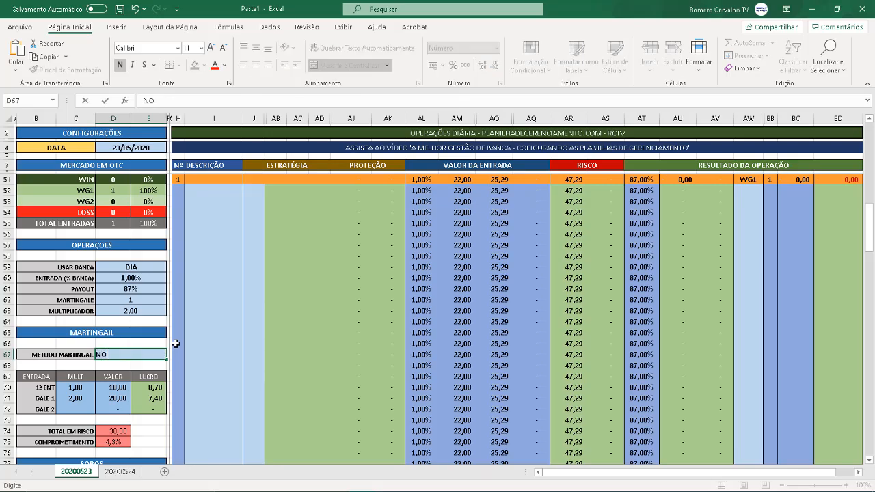
{"action": "type", "text": "RMAL"}
{"action": "key", "text": "Return"}
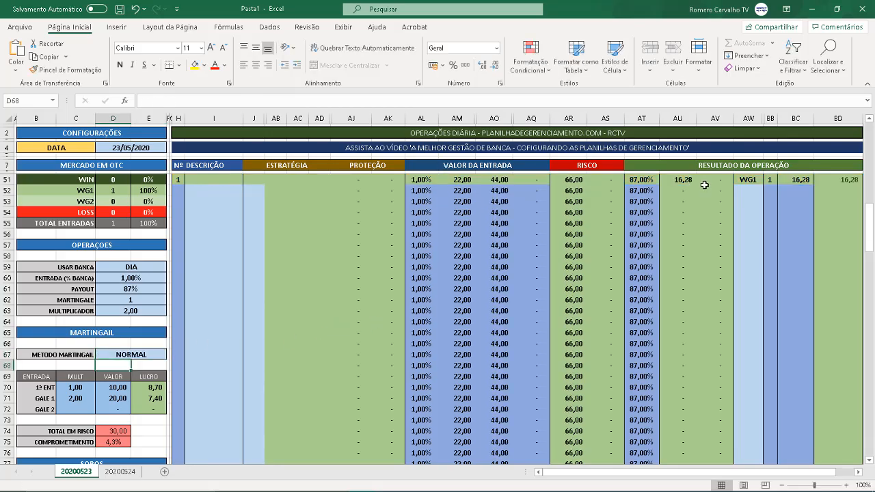
Step: Change the result of the operation in row 51 to WIN and check its profit
{"action": "left_click", "coordinate": [748, 180]}
{"action": "type", "text": "WIN"}
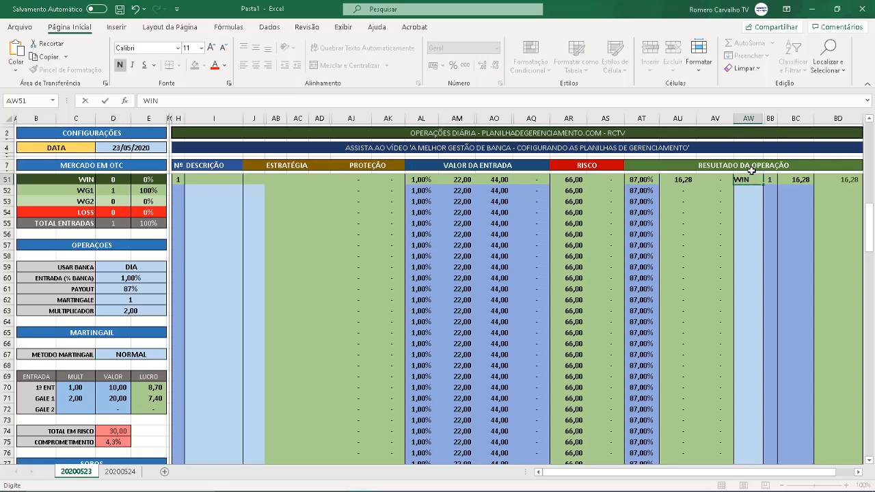
{"action": "key", "text": "Return"}
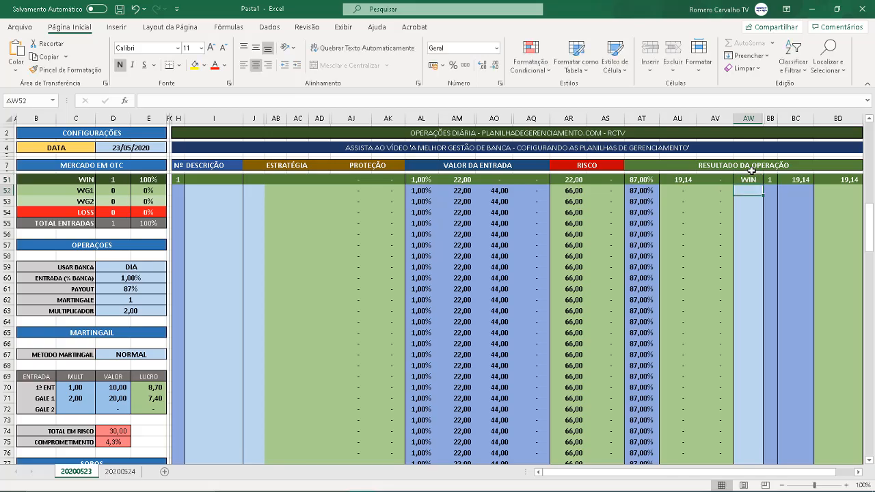
{"action": "left_click", "coordinate": [692, 180]}
Step: Enter WG1 as the result of the operation in row 52 and check its profit
{"action": "left_click", "coordinate": [756, 189]}
{"action": "type", "text": "WG1"}
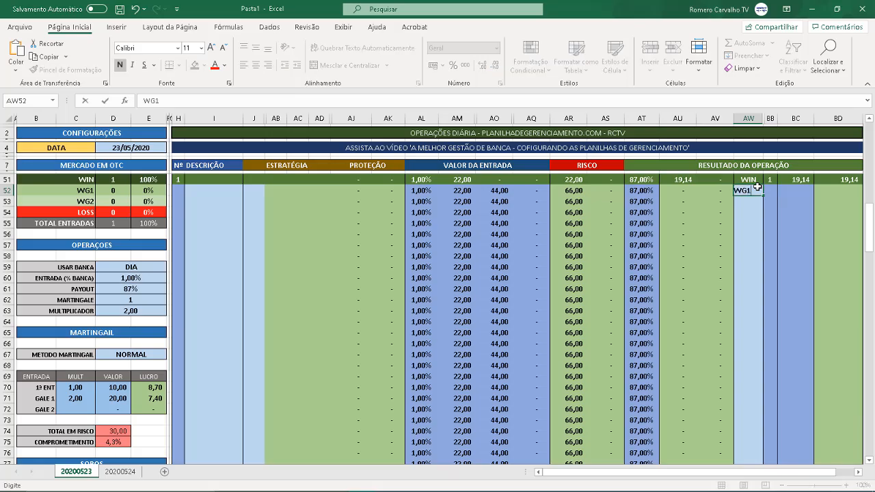
{"action": "key", "text": "Return"}
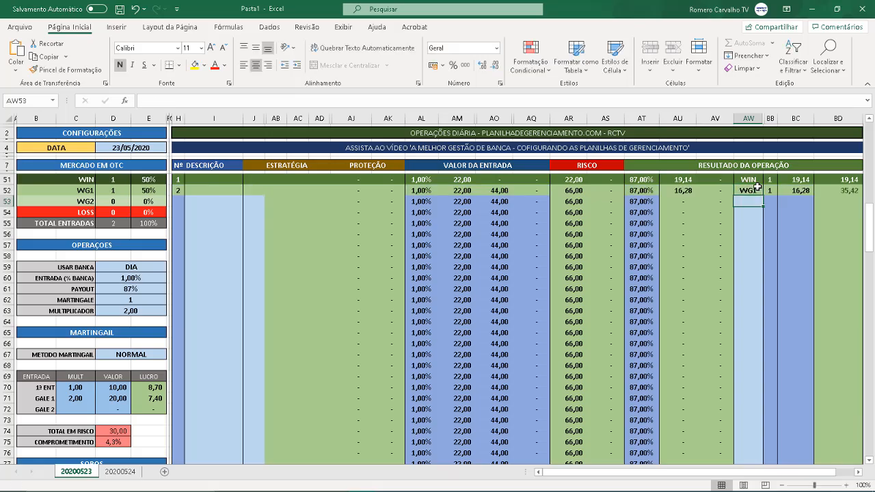
{"action": "left_click", "coordinate": [672, 194]}
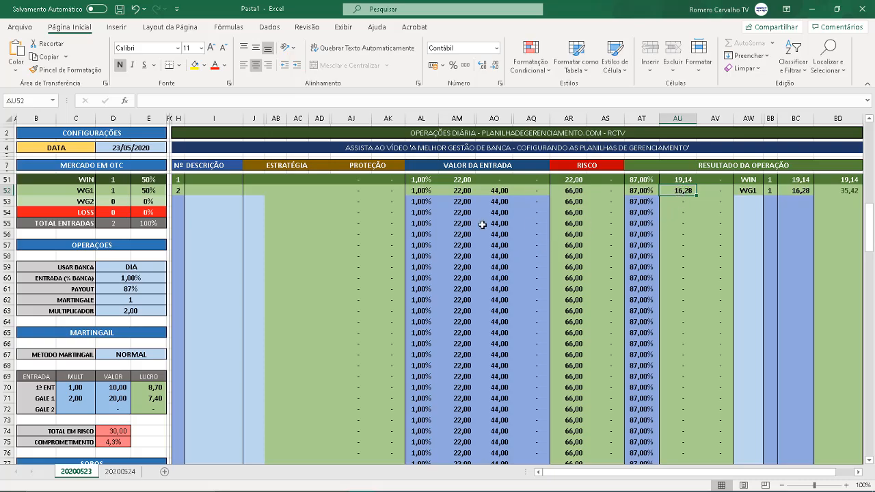
Step: Check the Martingail method legend for the fixed-profit option and set the Método Martingail to FIXO
{"action": "left_click", "coordinate": [139, 355]}
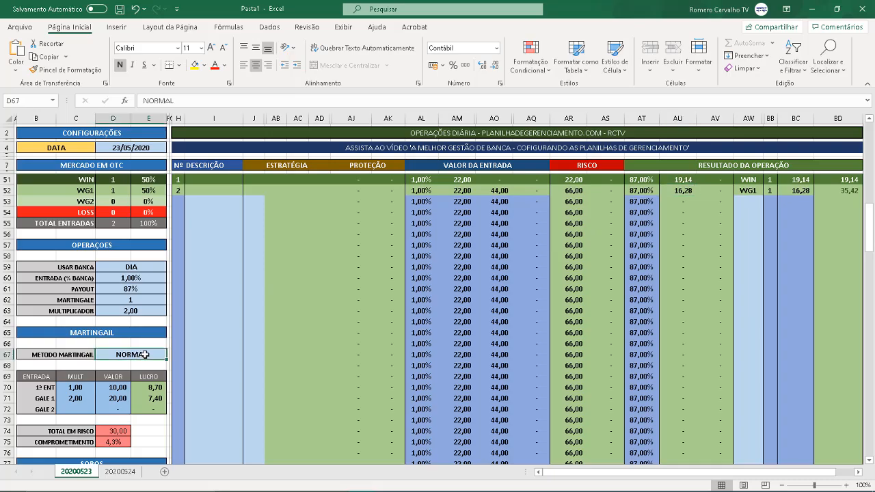
{"action": "scroll", "coordinate": [392, 311], "scroll_direction": "down", "scroll_amount": 1}
{"action": "scroll", "coordinate": [392, 311], "scroll_direction": "down", "scroll_amount": 20}
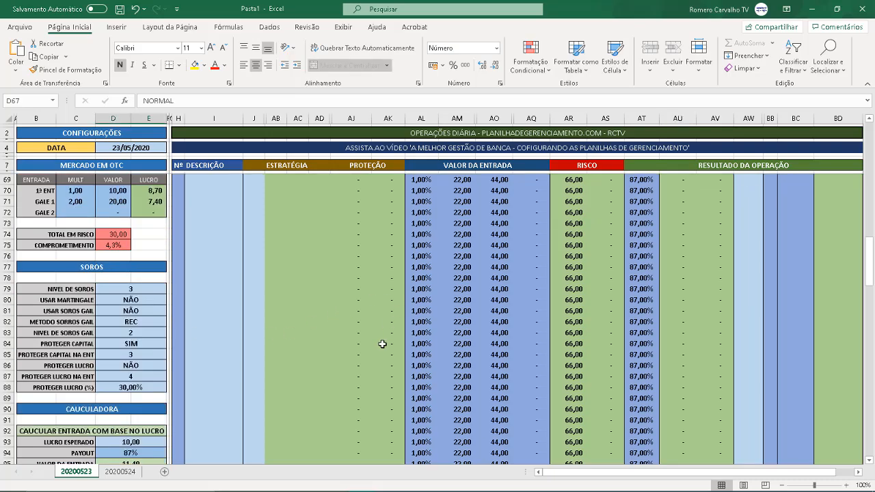
{"action": "scroll", "coordinate": [381, 361], "scroll_direction": "down", "scroll_amount": 2}
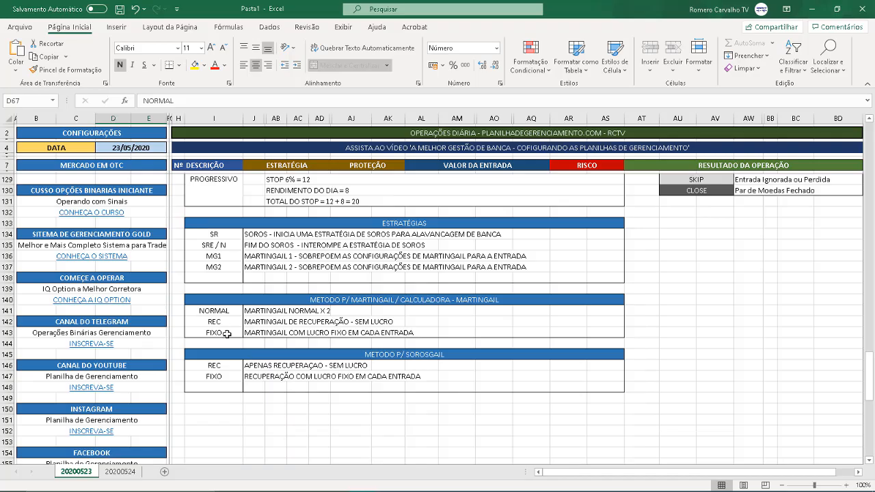
{"action": "scroll", "coordinate": [340, 336], "scroll_direction": "up", "scroll_amount": 13}
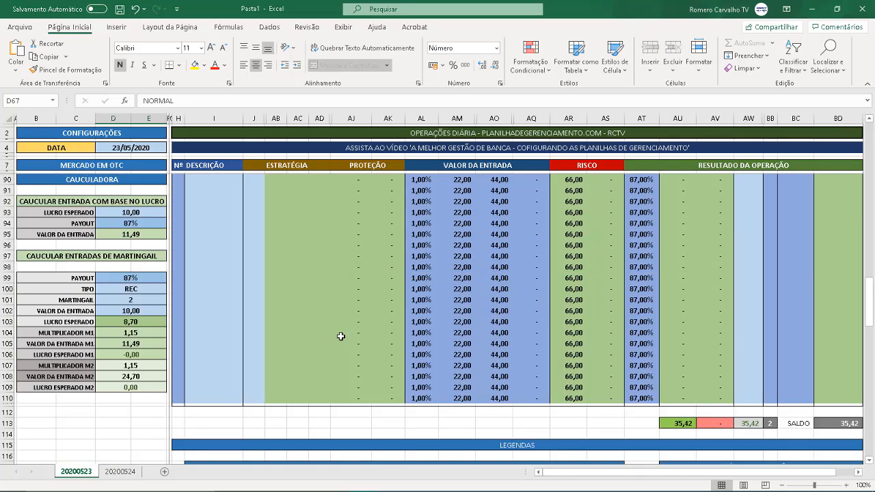
{"action": "scroll", "coordinate": [340, 337], "scroll_direction": "up", "scroll_amount": 17}
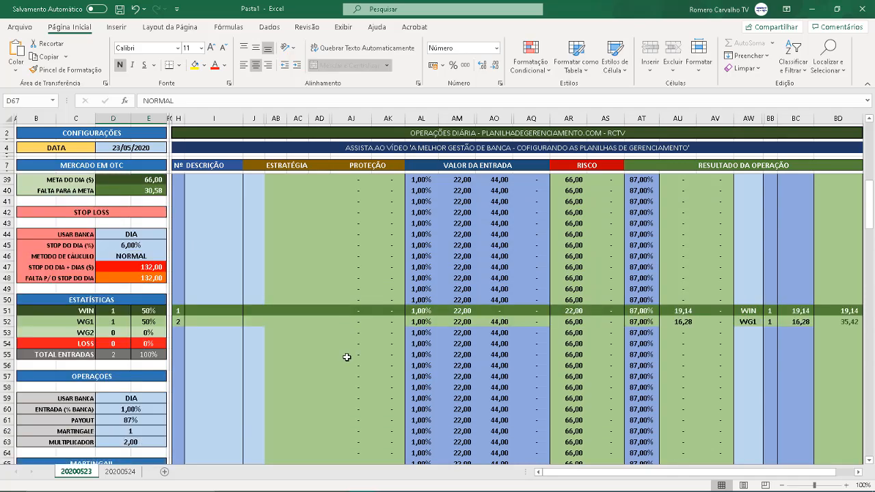
{"action": "scroll", "coordinate": [347, 357], "scroll_direction": "down", "scroll_amount": 4}
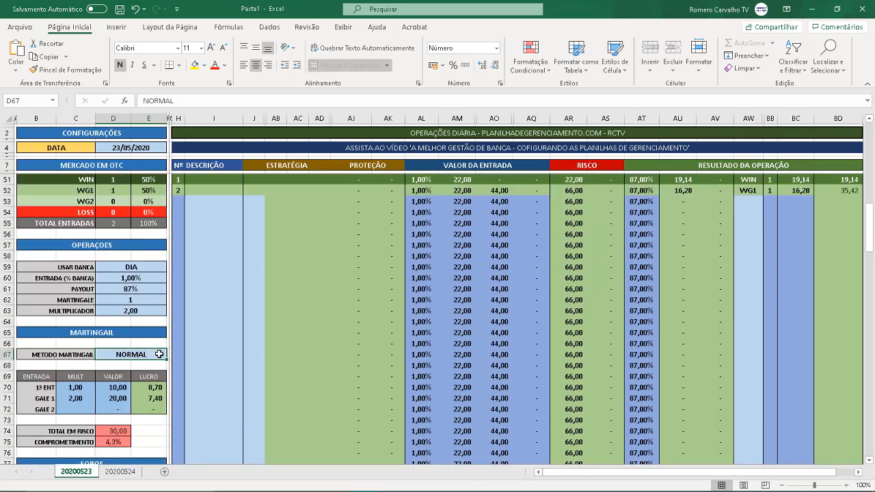
{"action": "type", "text": "FIXO"}
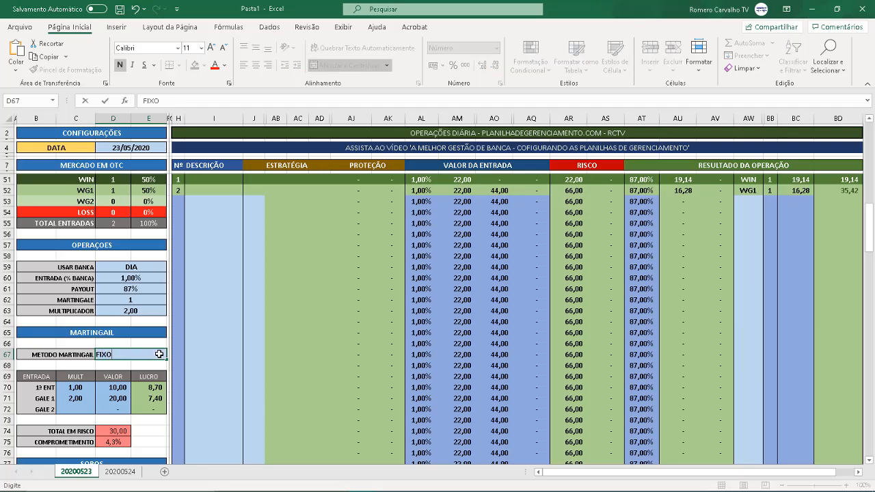
{"action": "key", "text": "Return"}
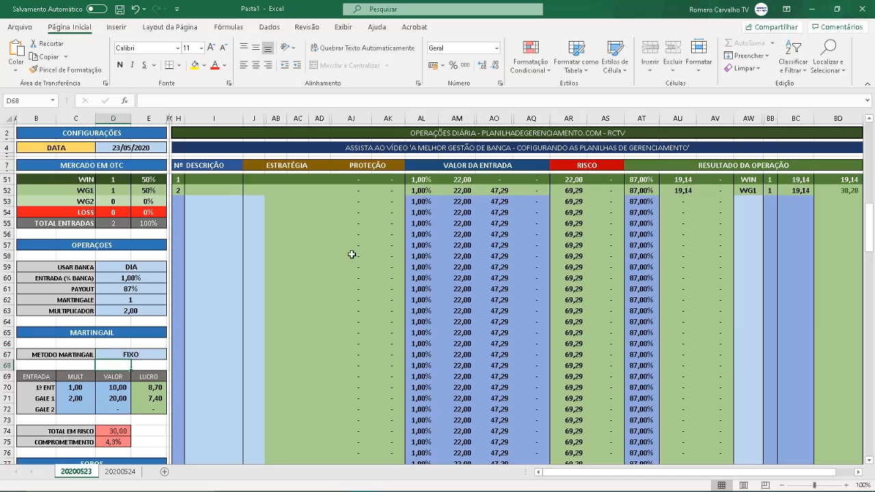
Step: Check the Gail 1 amount in row 52 and compare the profits of the WIN and WG1 operations in rows 51 and 52
{"action": "left_click", "coordinate": [503, 192]}
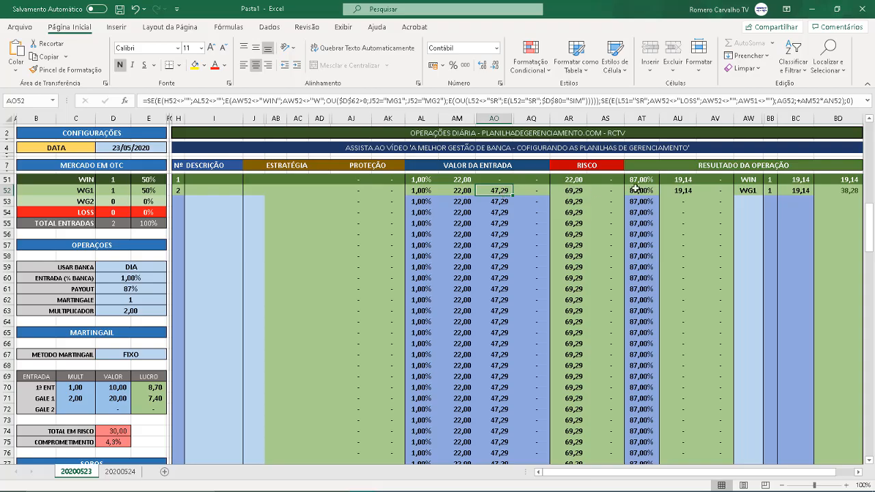
{"action": "left_click", "coordinate": [672, 190]}
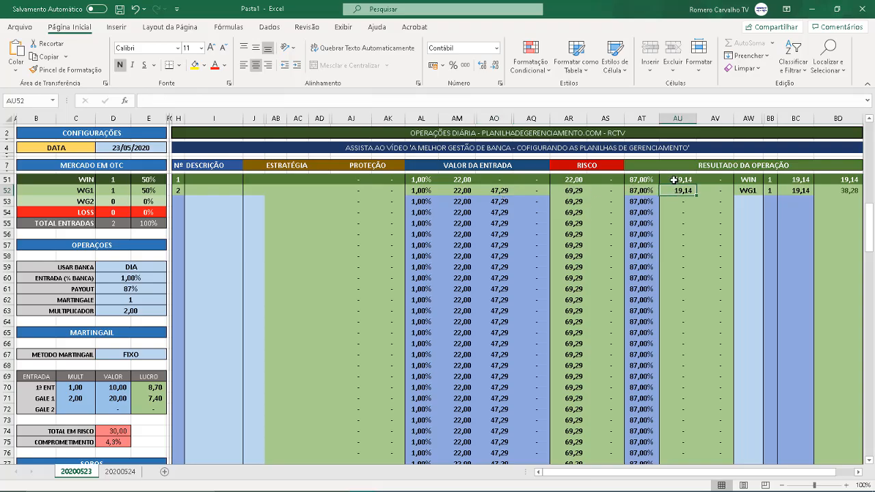
{"action": "left_click", "coordinate": [674, 180]}
{"action": "left_click", "coordinate": [678, 192]}
{"action": "left_click", "coordinate": [676, 180]}
{"action": "left_click", "coordinate": [680, 194]}
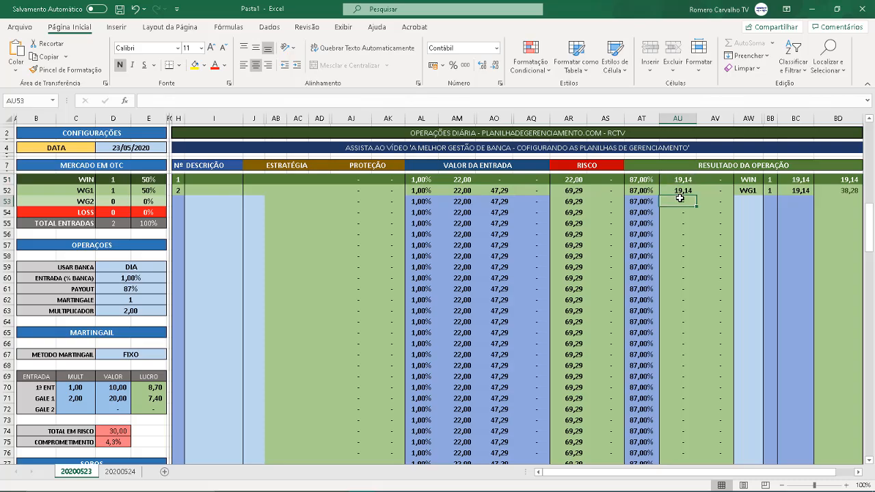
{"action": "left_click", "coordinate": [677, 182]}
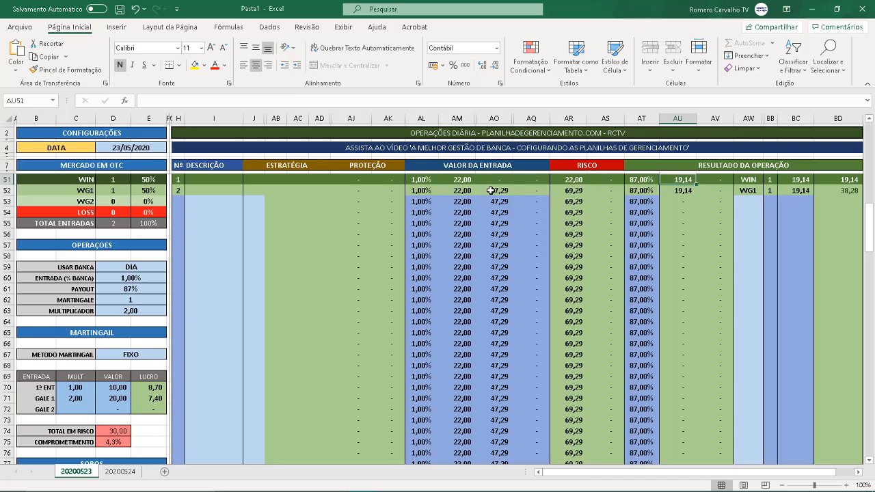
{"action": "left_click", "coordinate": [676, 193]}
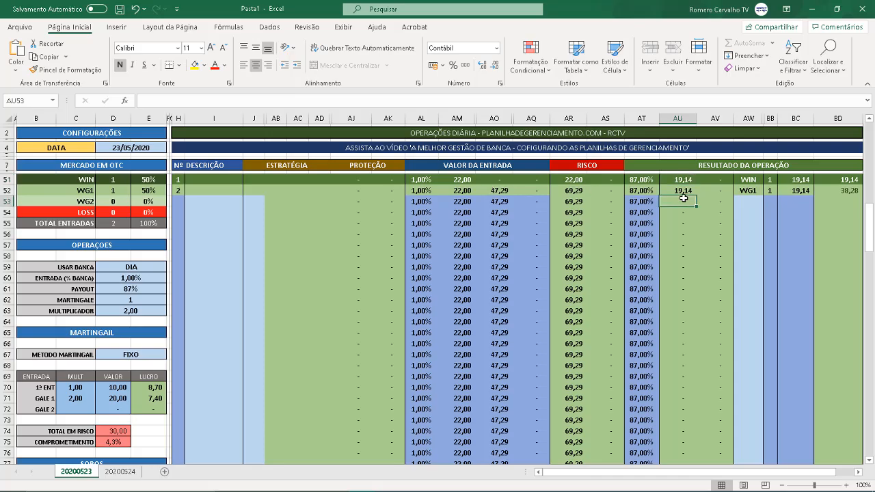
Step: Check the payout, Gail 1 amount and risk of the WG1 operation in row 52
{"action": "left_click", "coordinate": [638, 191]}
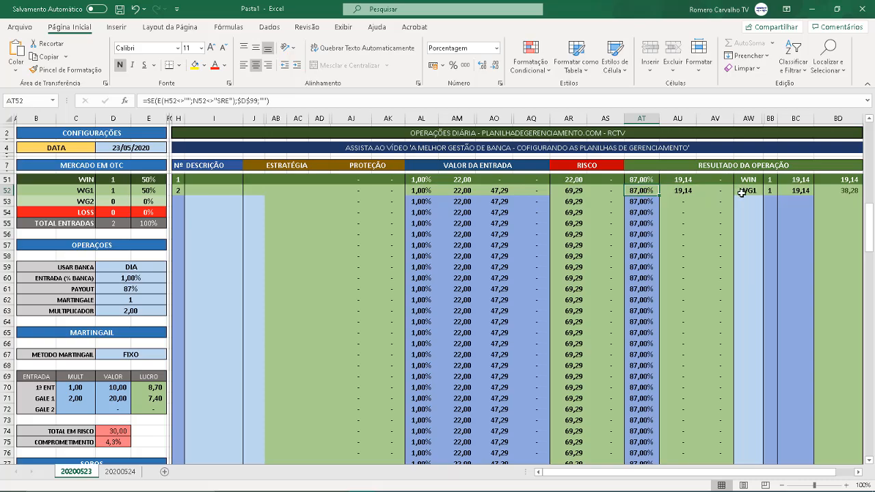
{"action": "left_click", "coordinate": [500, 192]}
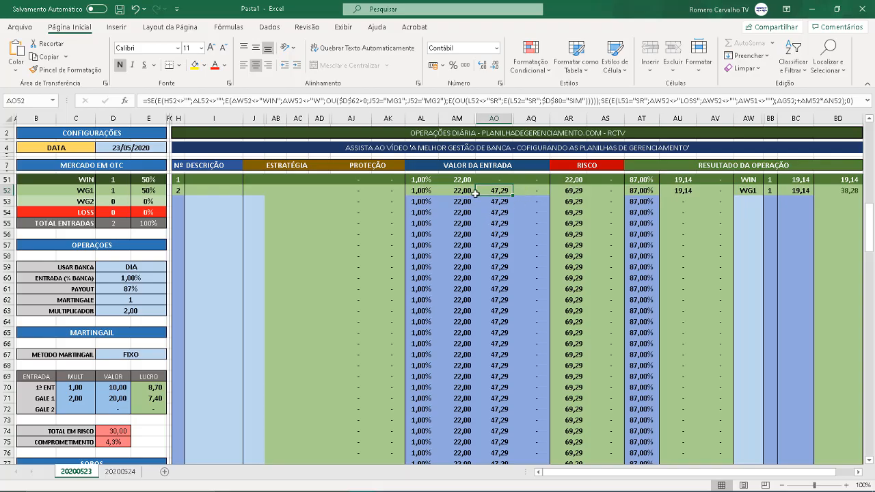
{"action": "left_click", "coordinate": [582, 191]}
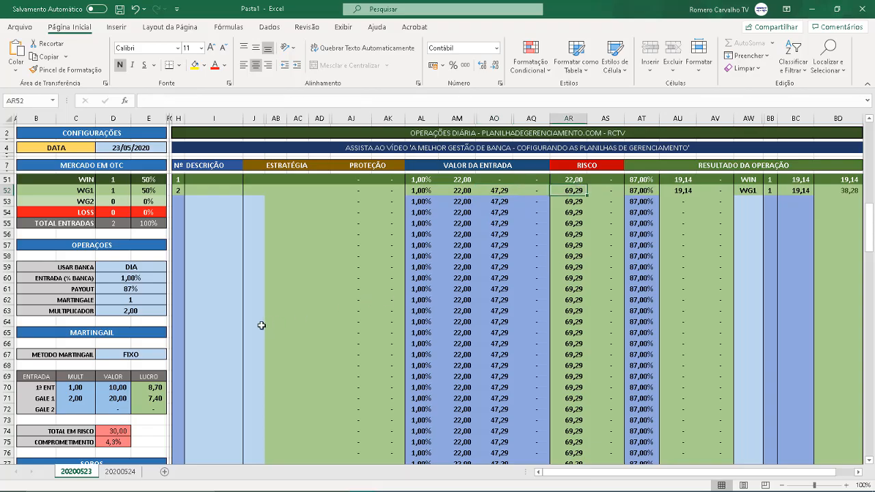
Step: Set the Método Martingail back to NORMAL
{"action": "left_click", "coordinate": [151, 351]}
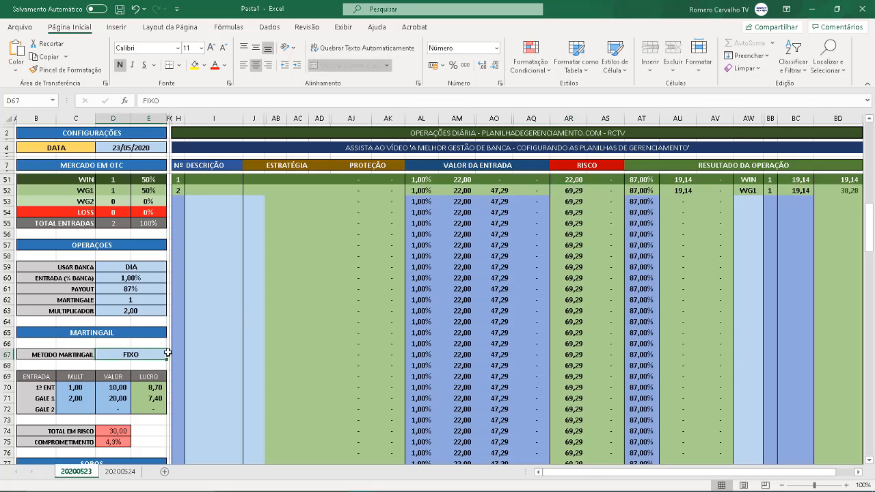
{"action": "type", "text": "NORMAL"}
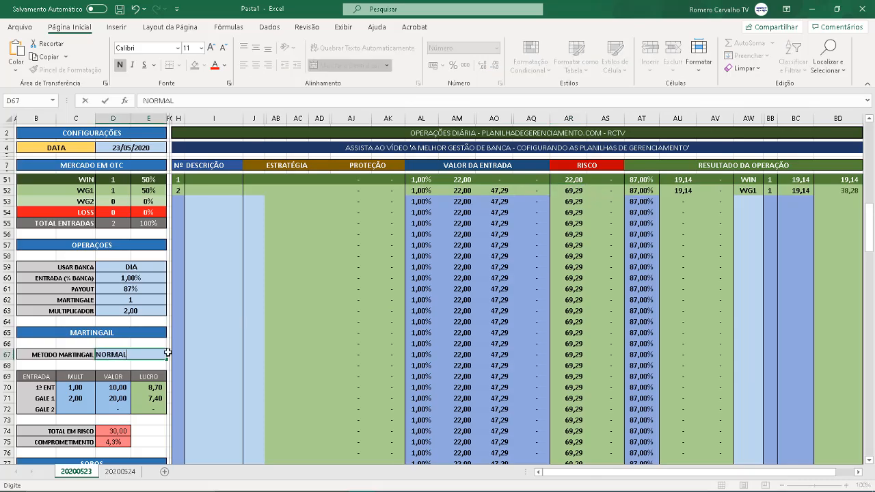
{"action": "key", "text": "Return"}
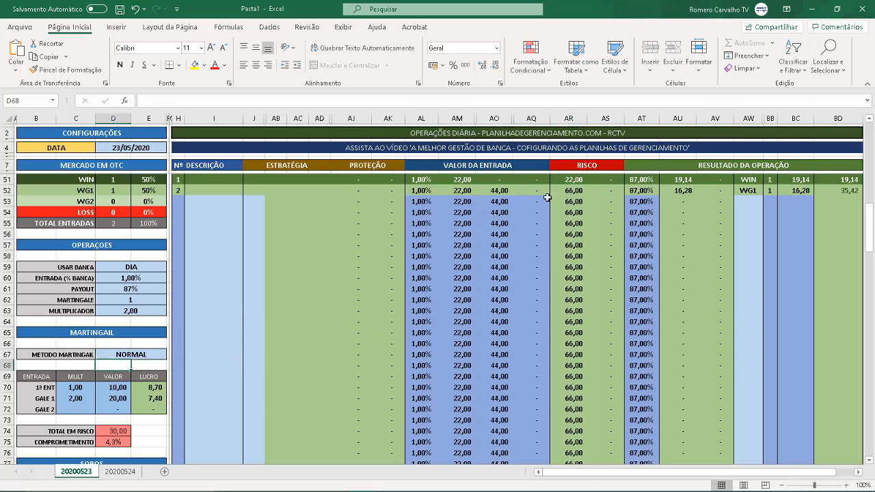
Step: Set the Método Martingail to REC
{"action": "left_click", "coordinate": [137, 346]}
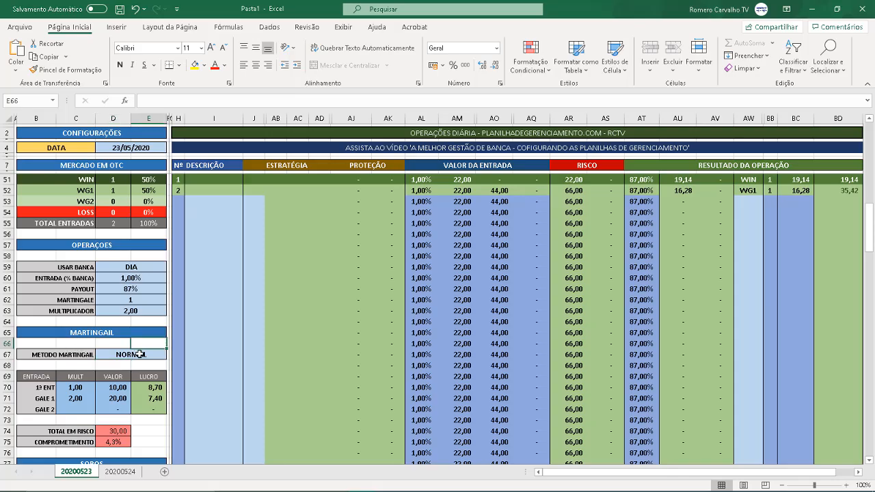
{"action": "left_click", "coordinate": [140, 354]}
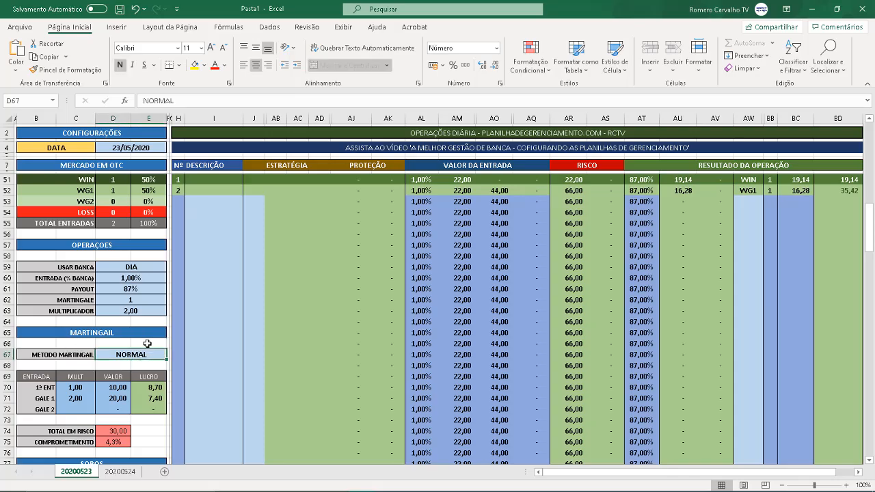
{"action": "type", "text": "REC"}
{"action": "key", "text": "Return"}
Step: Compare the entry and Gail 1 amounts of the operations in rows 51 and 52
{"action": "left_click", "coordinate": [501, 178]}
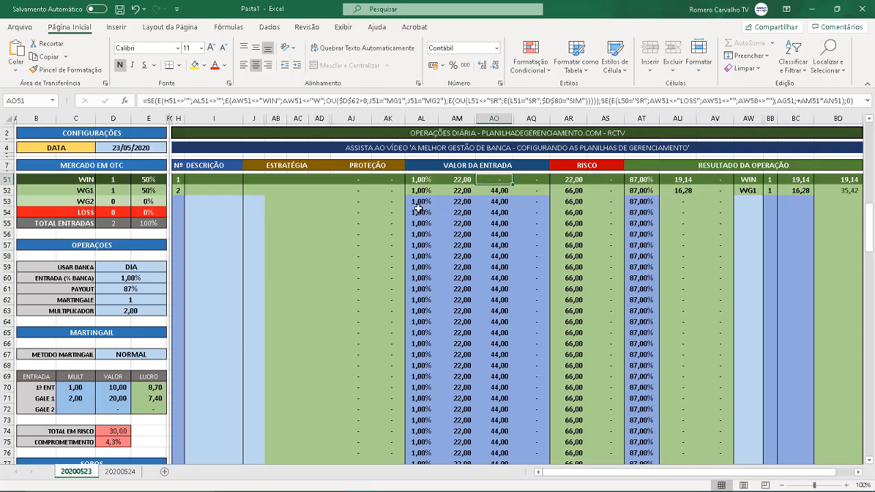
{"action": "left_click", "coordinate": [464, 182]}
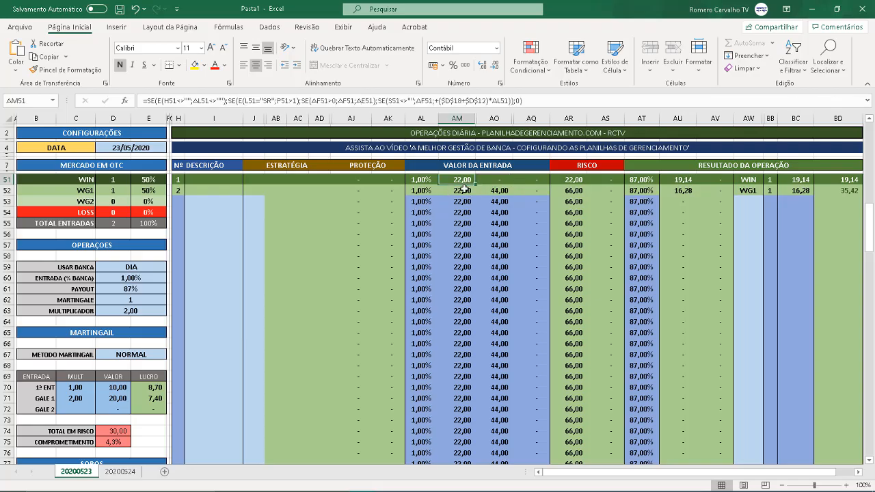
{"action": "left_click", "coordinate": [464, 189]}
{"action": "left_click", "coordinate": [499, 191]}
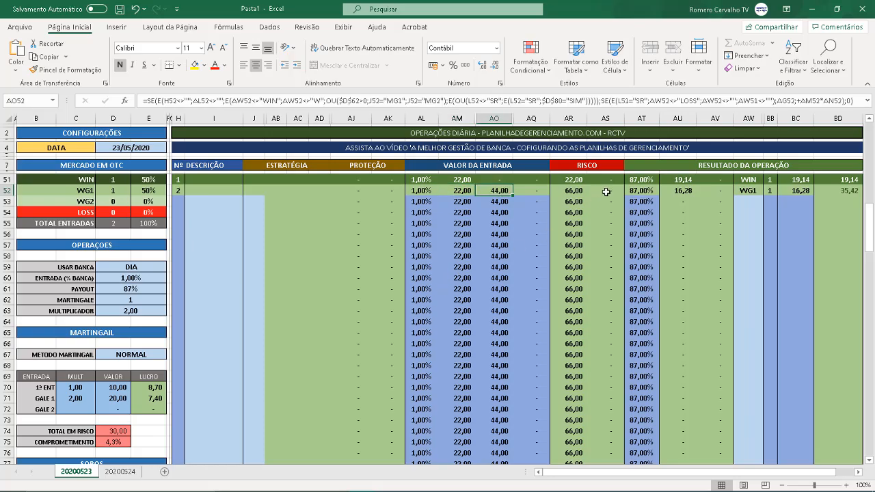
Step: Enter LOSS as the result of the operation in row 53 and check the amount lost
{"action": "left_click", "coordinate": [745, 200]}
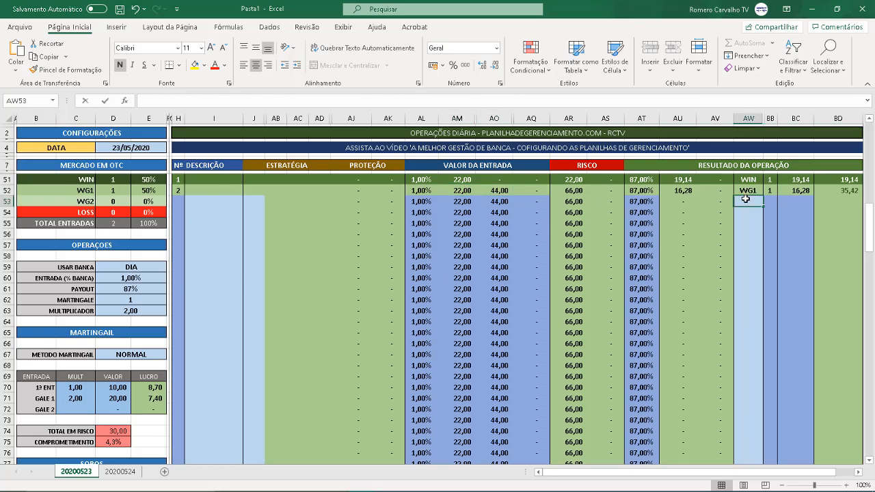
{"action": "type", "text": "LOSS"}
{"action": "key", "text": "Return"}
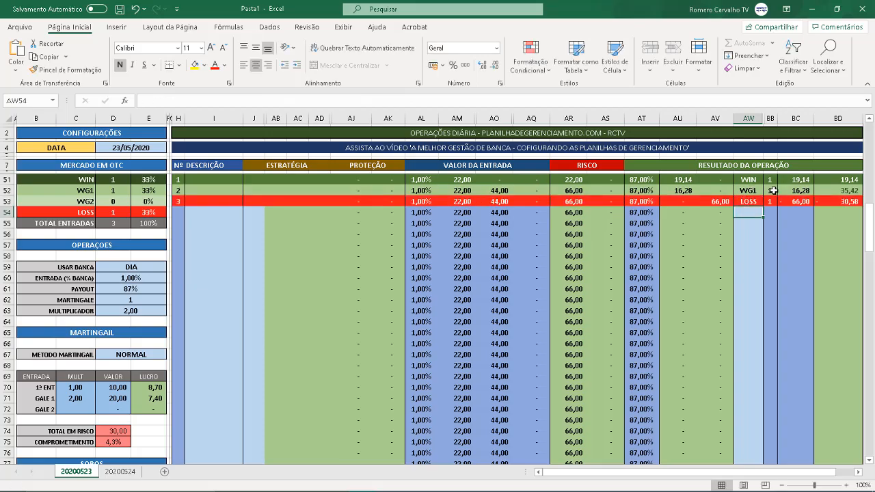
{"action": "left_click", "coordinate": [806, 201]}
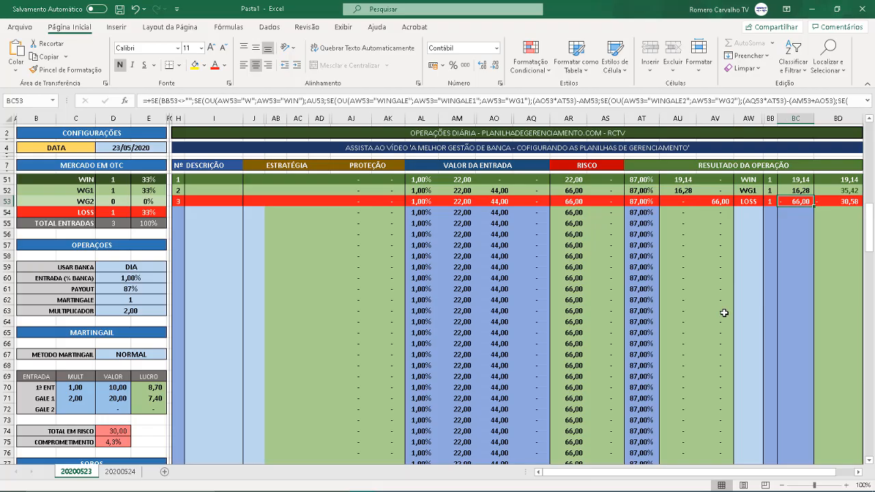